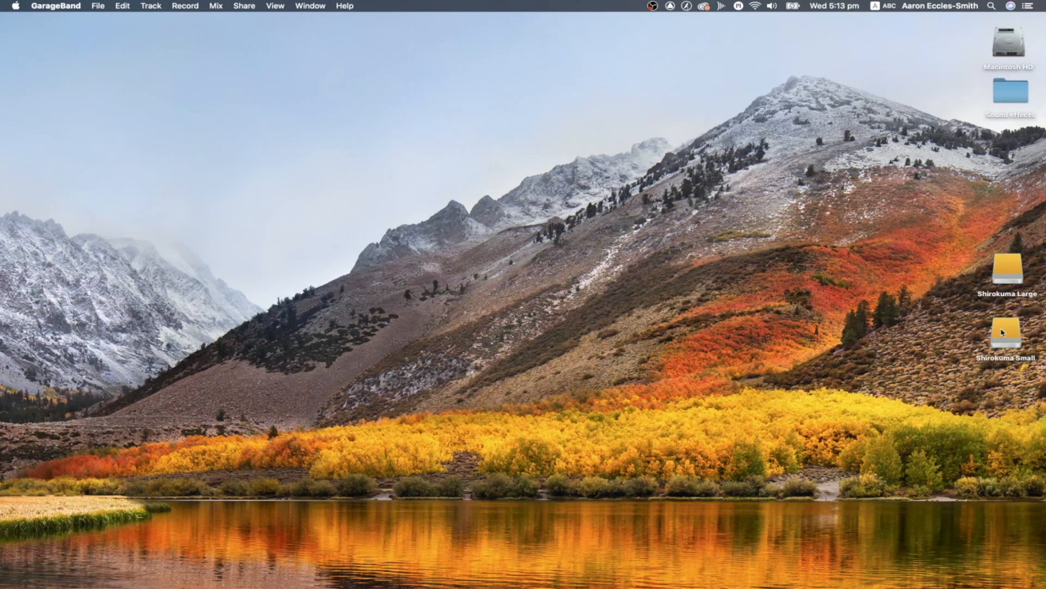
# Open the Shirokuma Small drive, enlarge its window, and go to the 202008 folder inside 01Production2020 > FCPX2020
pyautogui.click(1005, 334)
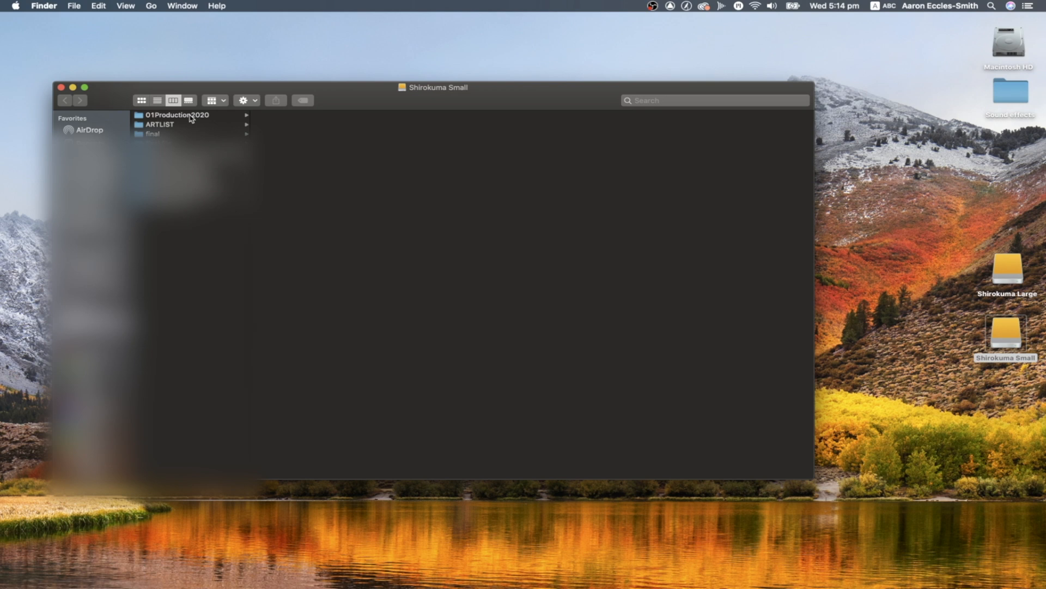
pyautogui.moveTo(345, 97); pyautogui.dragTo(330, 31)
pyautogui.moveTo(795, 408); pyautogui.dragTo(860, 480)
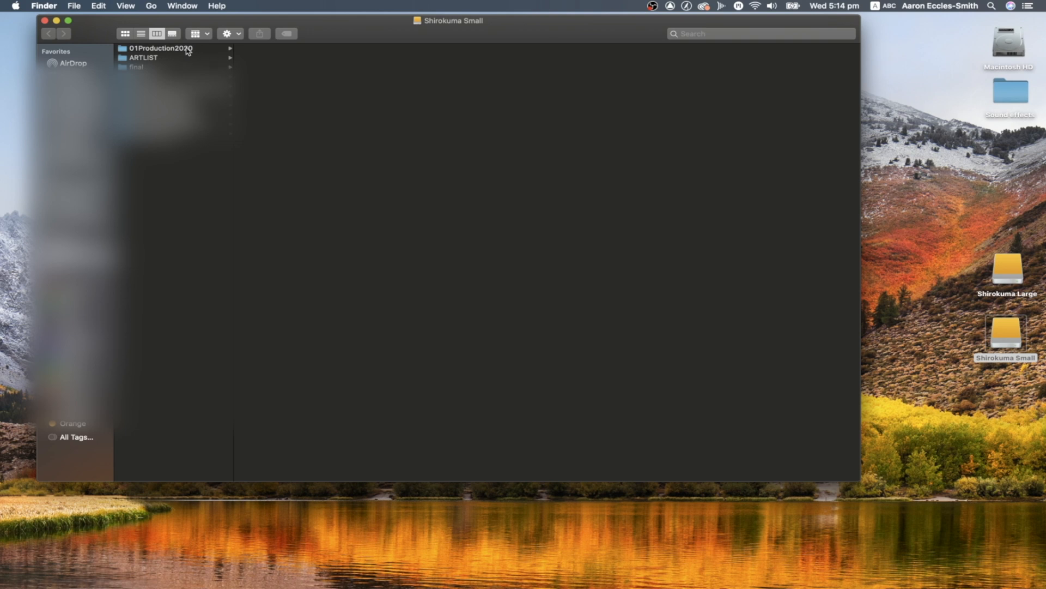
pyautogui.click(188, 51)
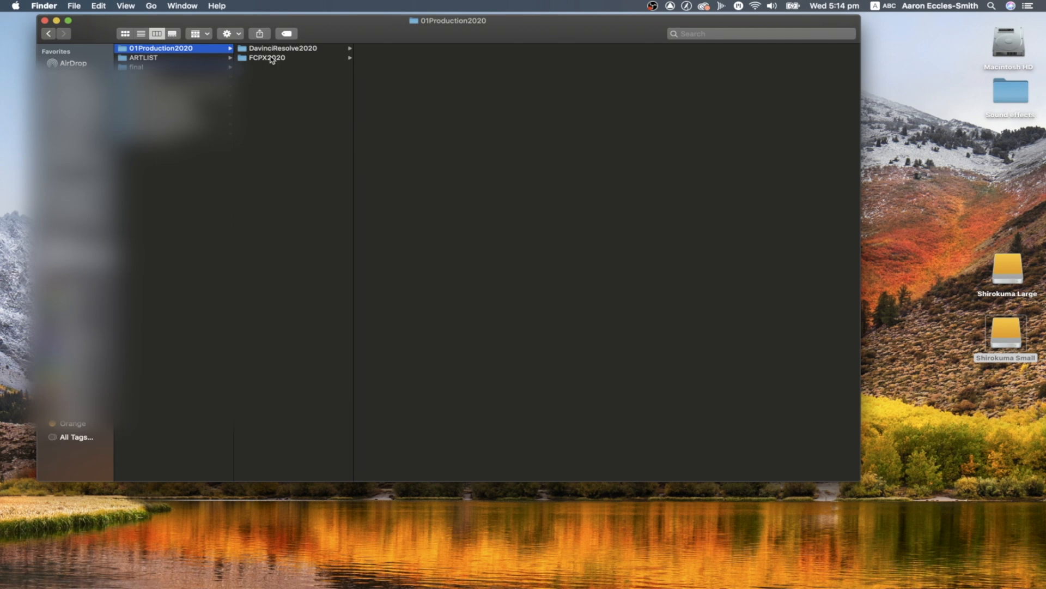
pyautogui.moveTo(1, 136)
pyautogui.click(267, 57)
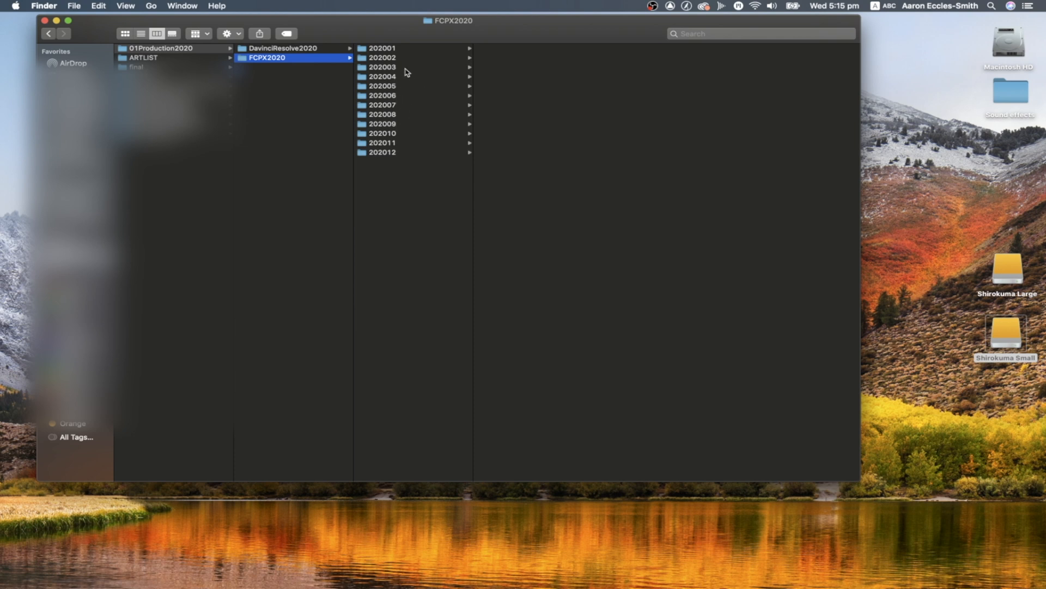
pyautogui.click(387, 115)
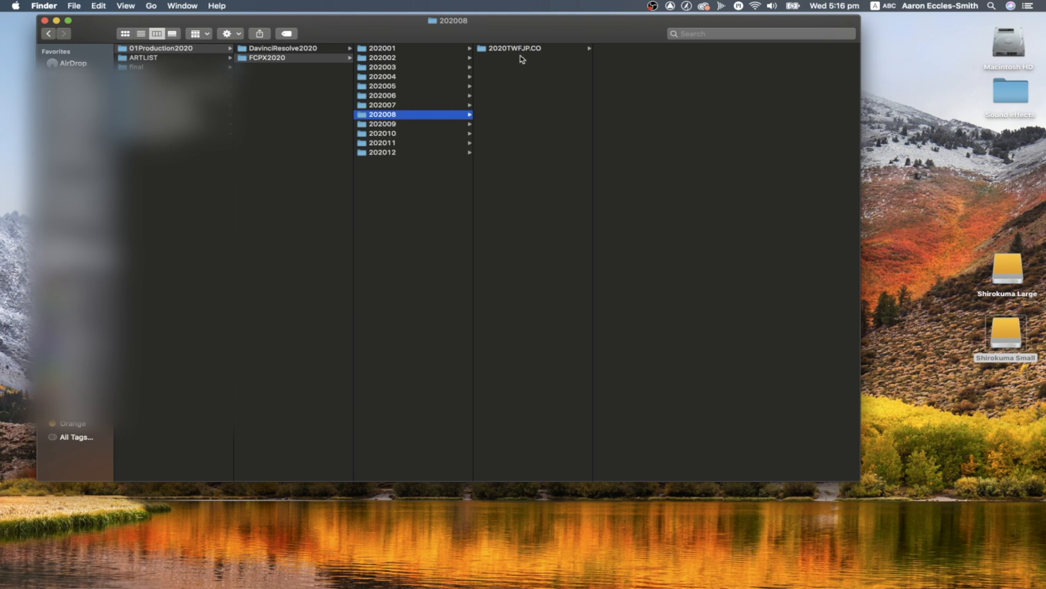
# Create a new folder named Youtube08 inside the 202008 folder
pyautogui.rightClick(495, 65)
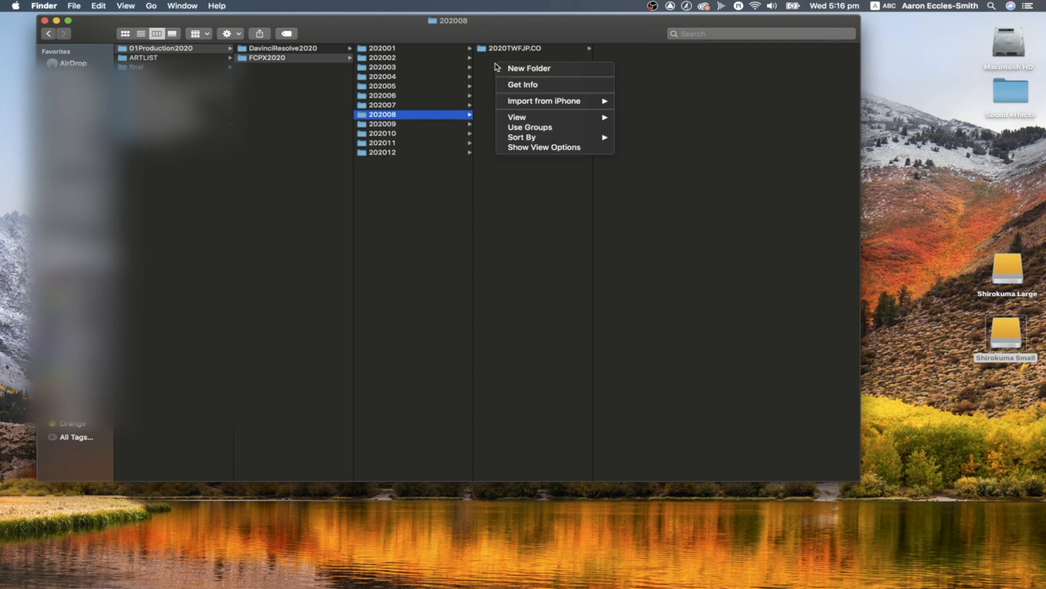
pyautogui.click(511, 70)
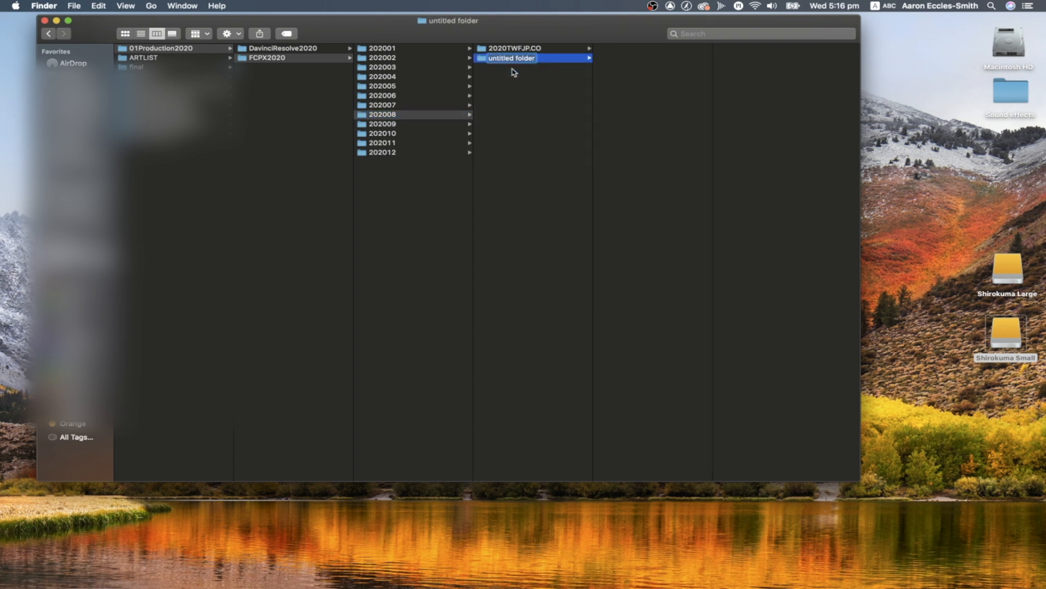
pyautogui.write('Youtube08')
pyautogui.press('Return')
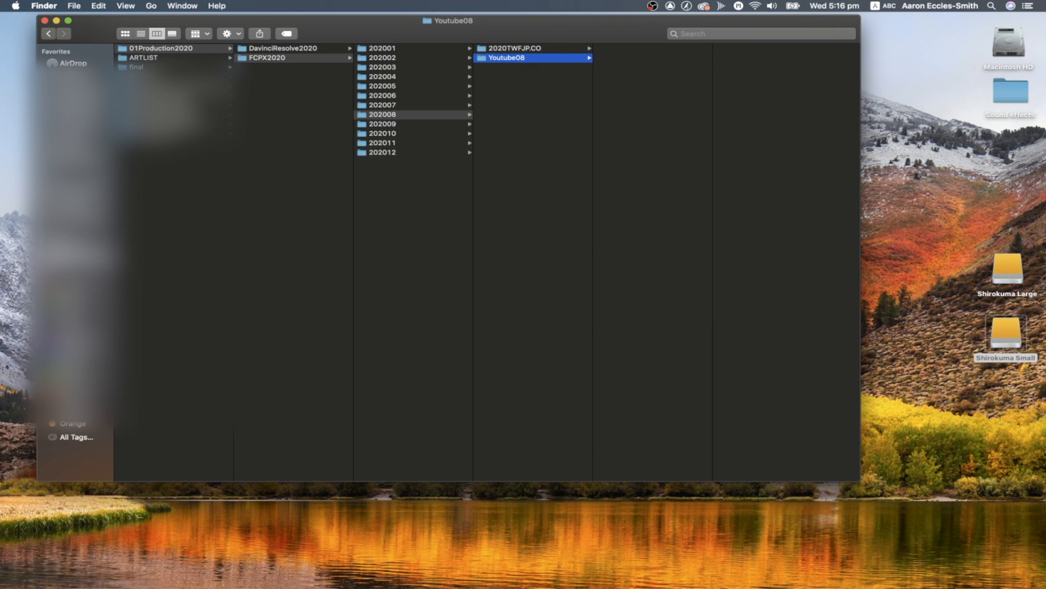
# Create another folder named M&BClient08 inside the 202008 folder, beside Youtube08
pyautogui.rightClick(503, 71)
pyautogui.click(511, 77)
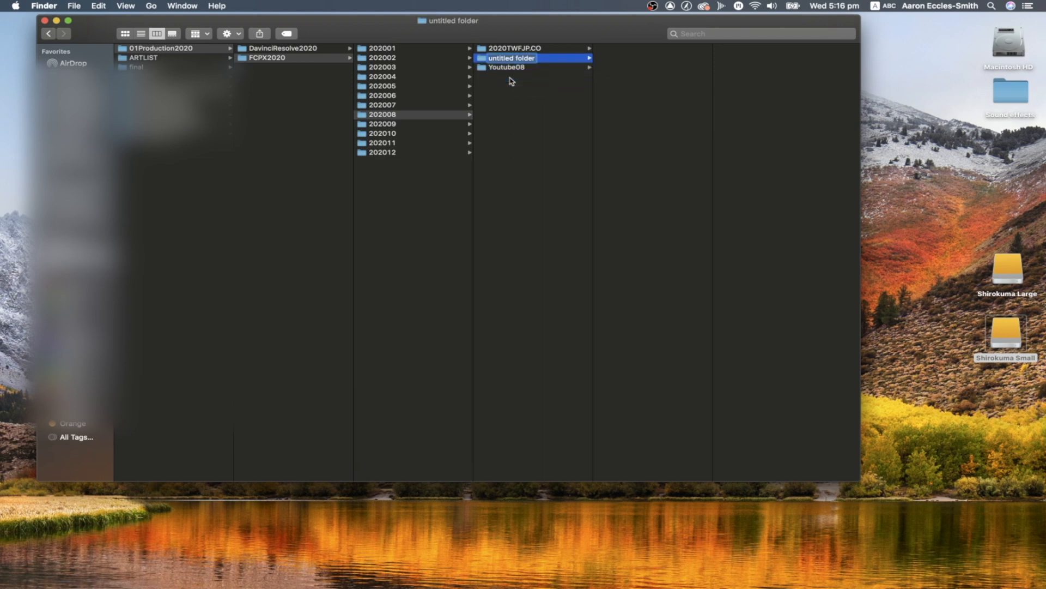
pyautogui.write('M&BClient08')
pyautogui.press('Return')
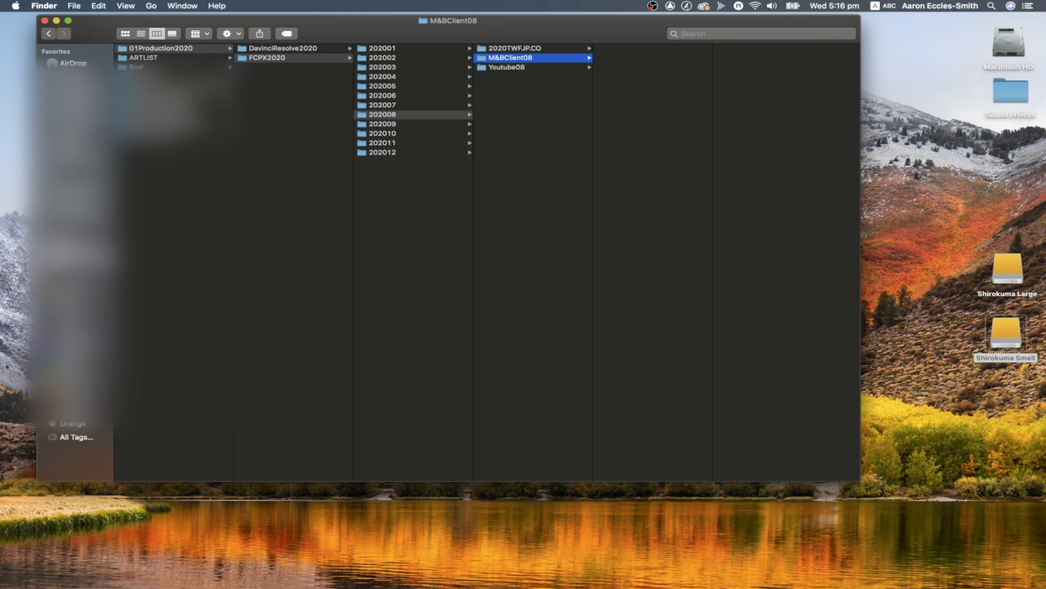
pyautogui.click(517, 101)
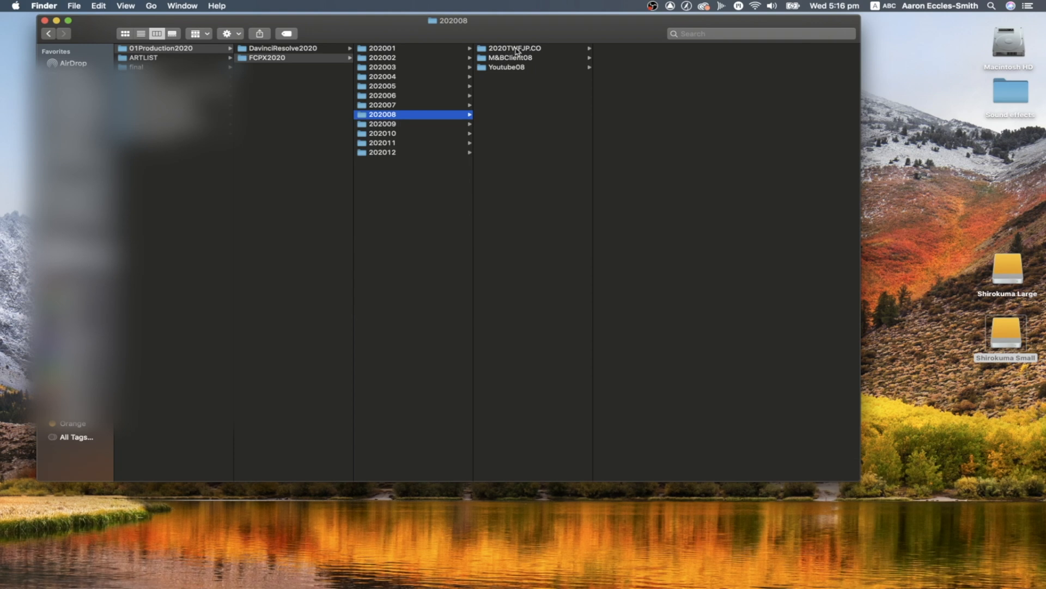
# Browse 2020TWFJP.CO down through the couple's Love Story project folder to its R&E Footage subfolder, widening the window to fit
pyautogui.click(515, 50)
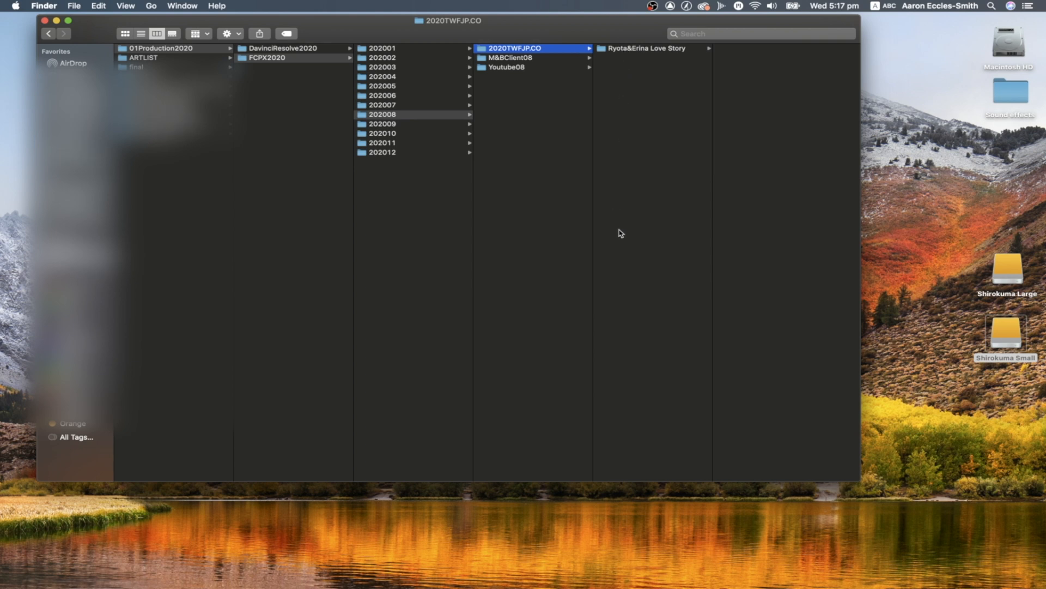
pyautogui.click(666, 50)
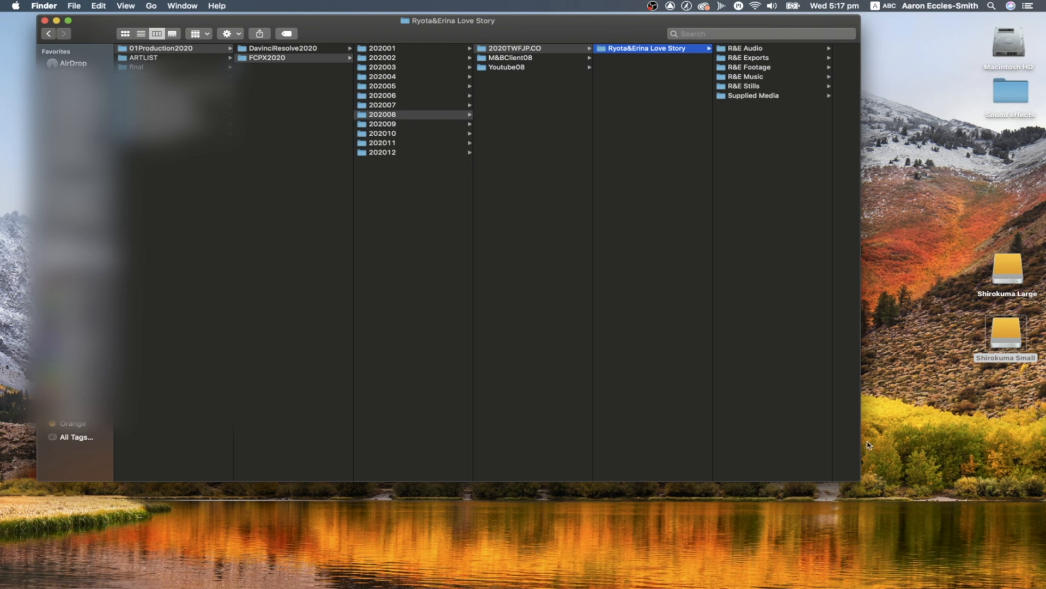
pyautogui.moveTo(858, 480); pyautogui.dragTo(975, 509)
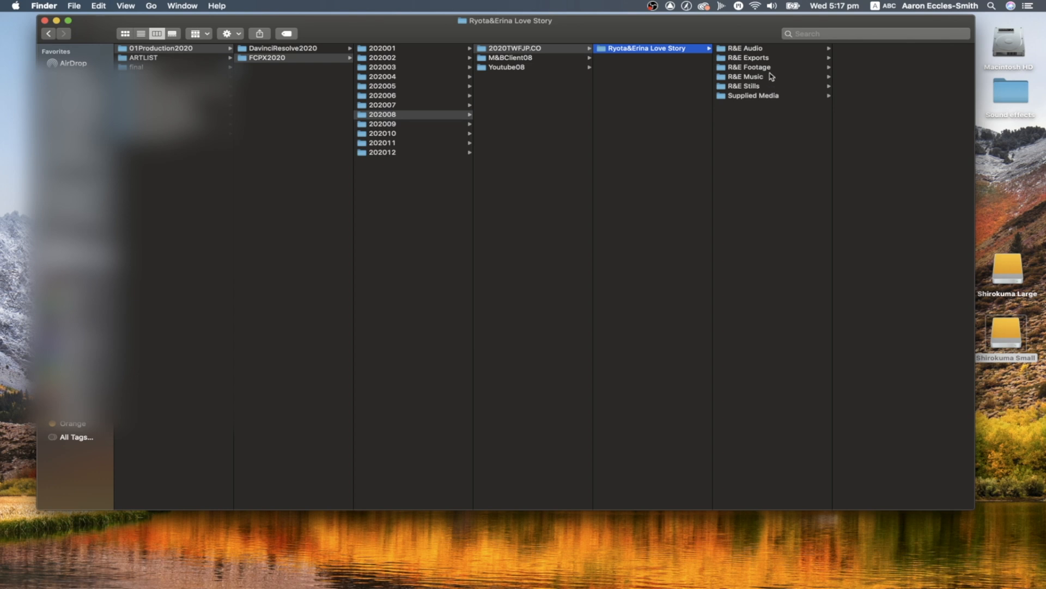
pyautogui.click(763, 67)
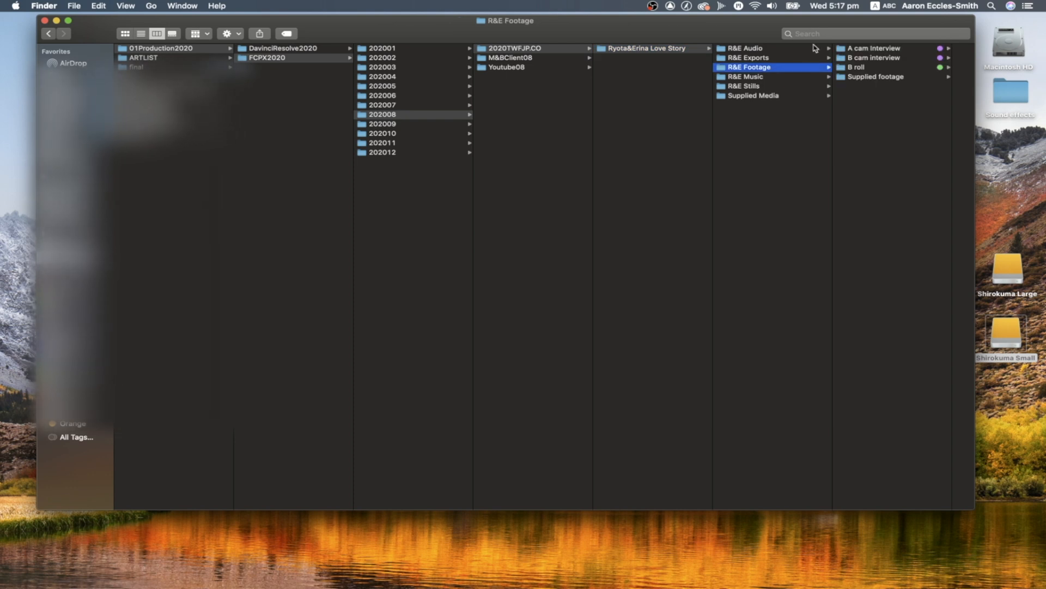
# Reposition the folder window and resize it to a tall, narrow shape, keeping the R&E Footage subfolders in view
pyautogui.moveTo(863, 27); pyautogui.dragTo(836, 27)
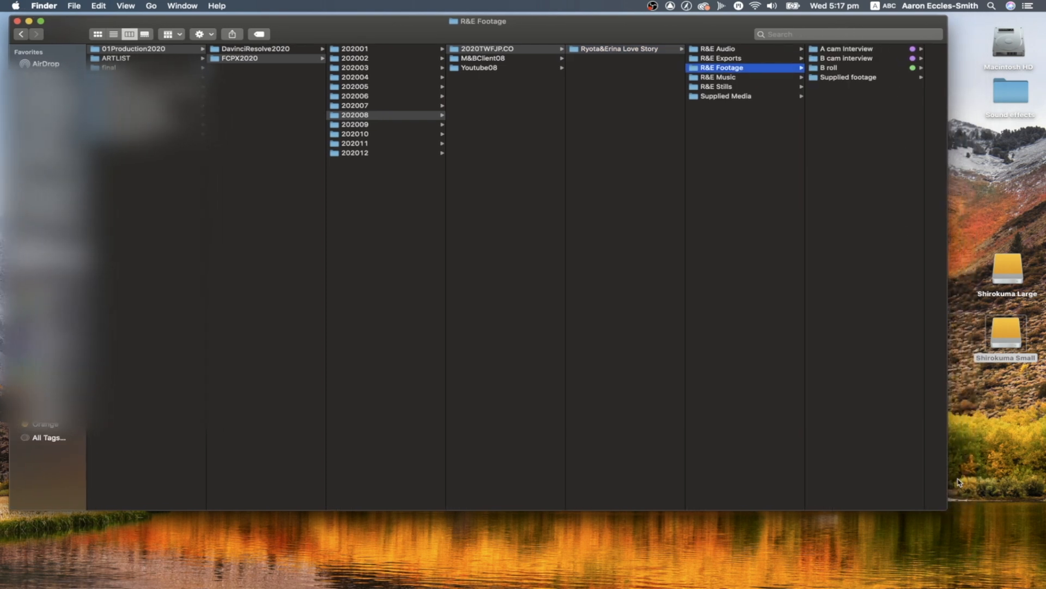
pyautogui.moveTo(948, 506); pyautogui.dragTo(1028, 524)
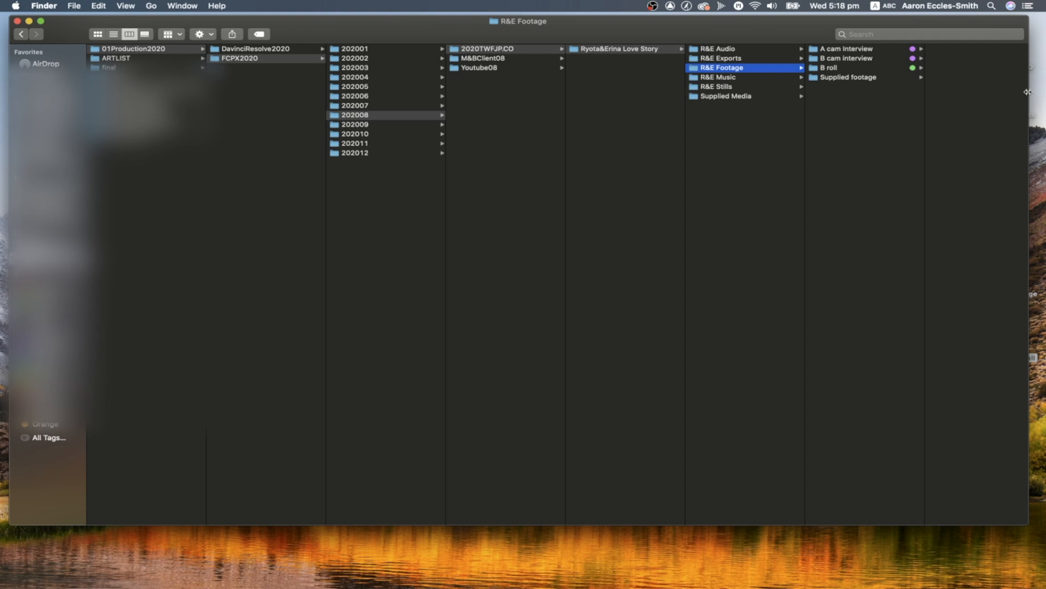
pyautogui.moveTo(1027, 91)
pyautogui.mouseDown()
pyautogui.moveTo(976, 96)
pyautogui.moveTo(1028, 98)
pyautogui.moveTo(1019, 99)
pyautogui.mouseUp()
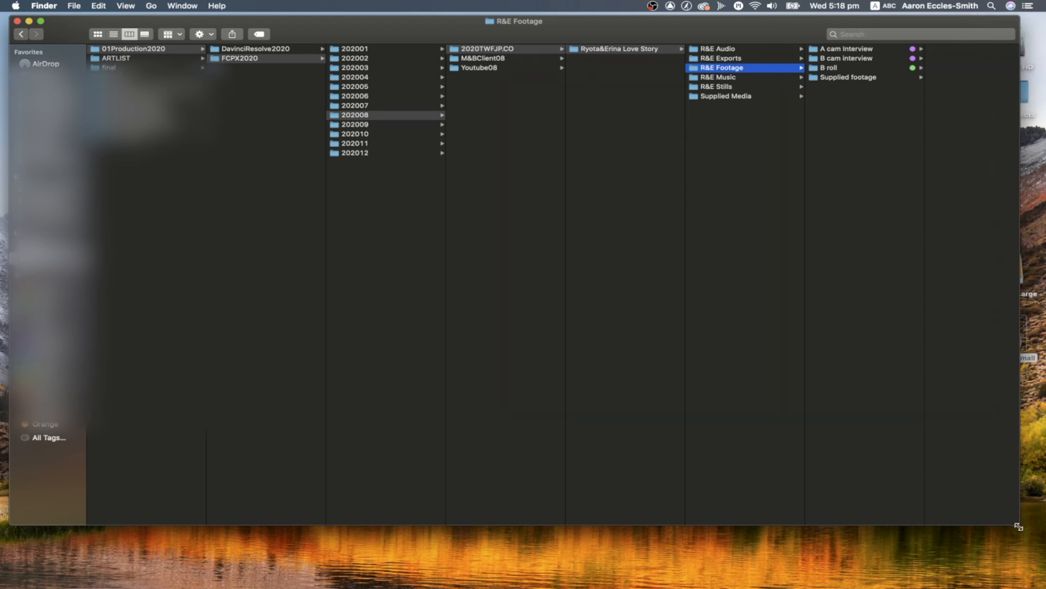
pyautogui.moveTo(1018, 526); pyautogui.dragTo(445, 576)
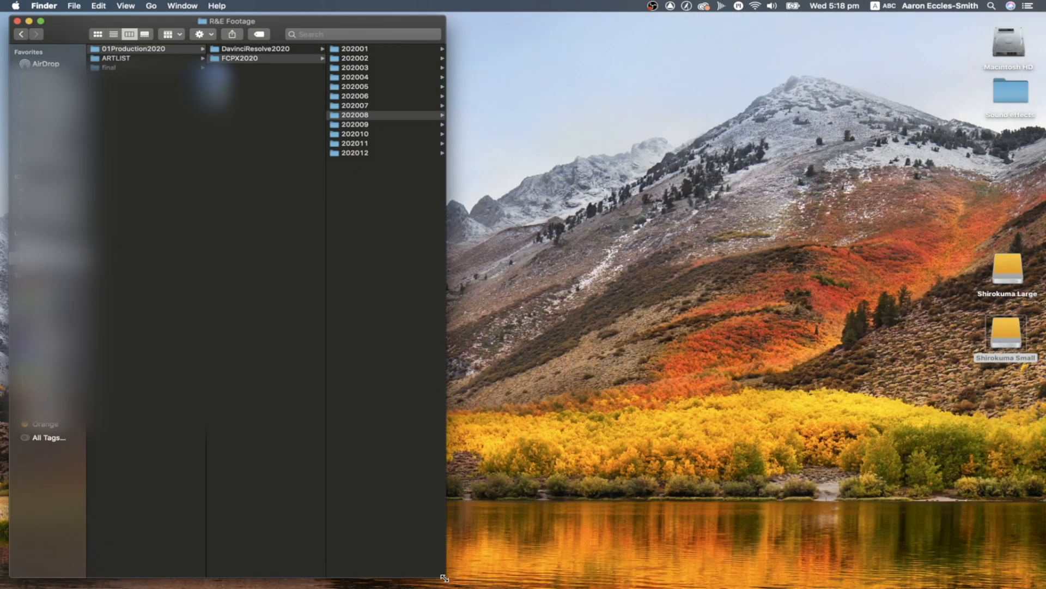
pyautogui.hscroll(5, 375, 344)
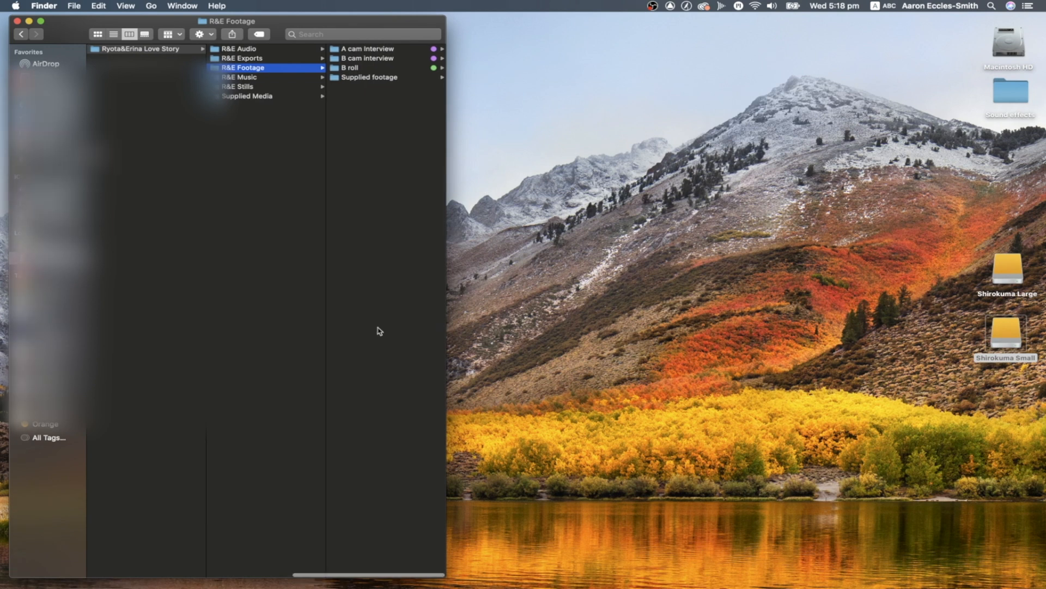
# Switch to Final Cut Pro and select the couple's Love Story2 library to show its properties
pyautogui.moveTo(8, 164)
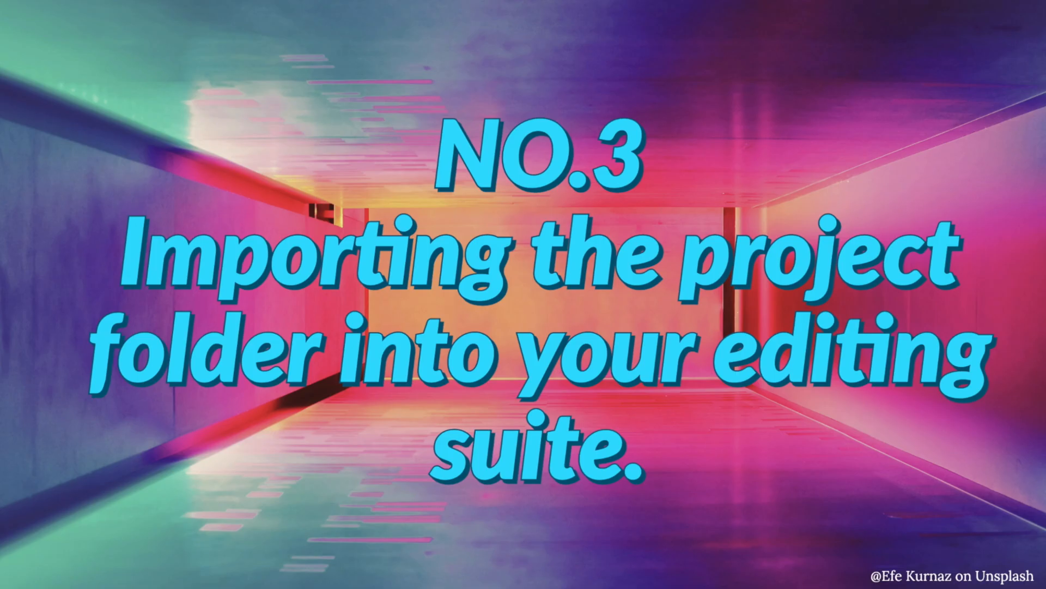
pyautogui.click(12, 122)
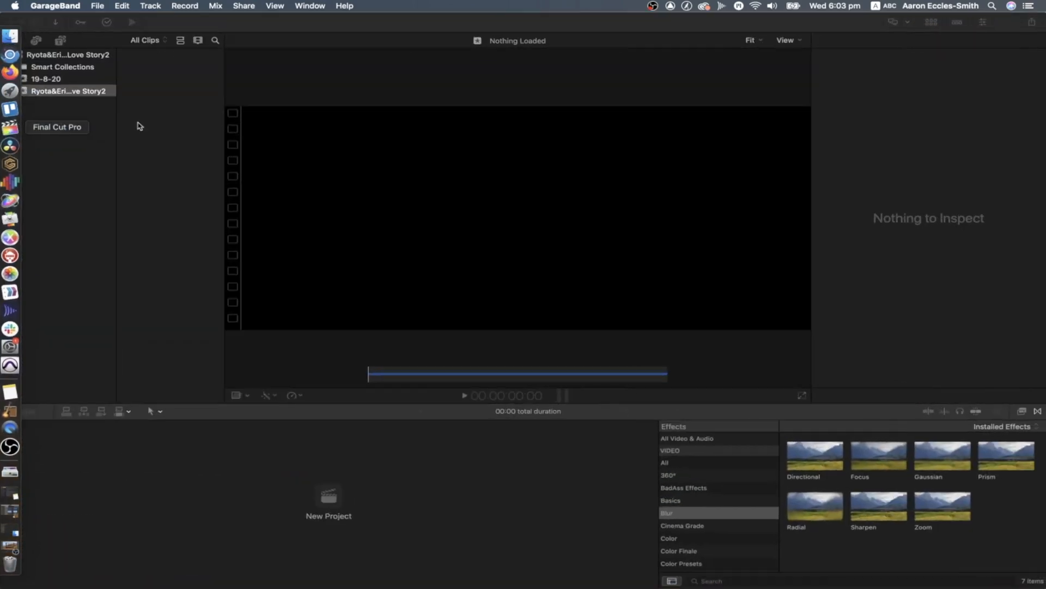
pyautogui.click(49, 57)
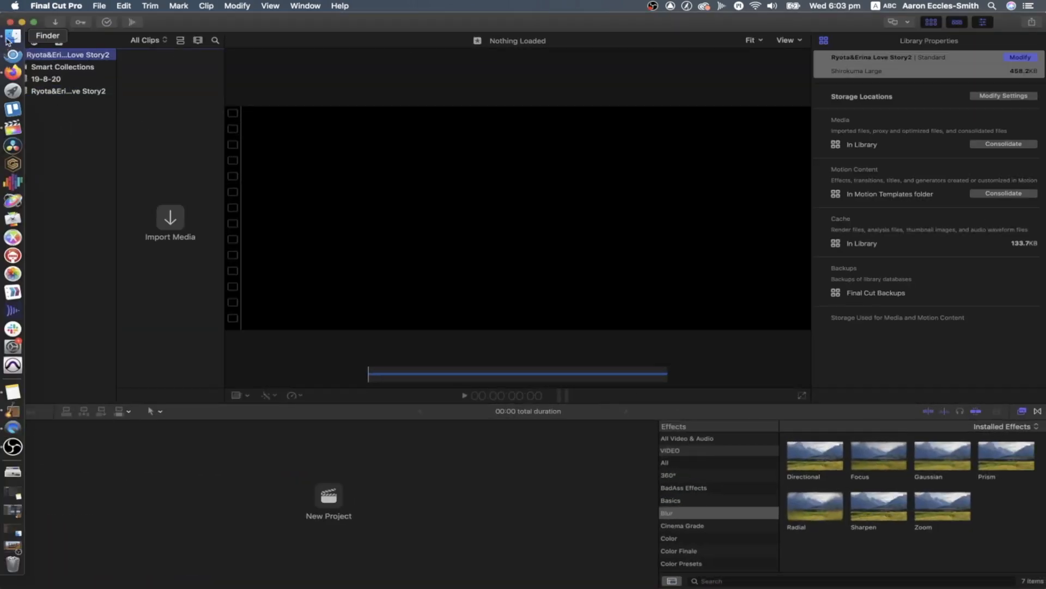
# Switch to Finder, check the contents of 2020TWFJP.CO2 under 01Production2020 > FCPX2020 > 202008, and minimize the window
pyautogui.click(7, 39)
pyautogui.moveTo(98, 69); pyautogui.dragTo(170, 165)
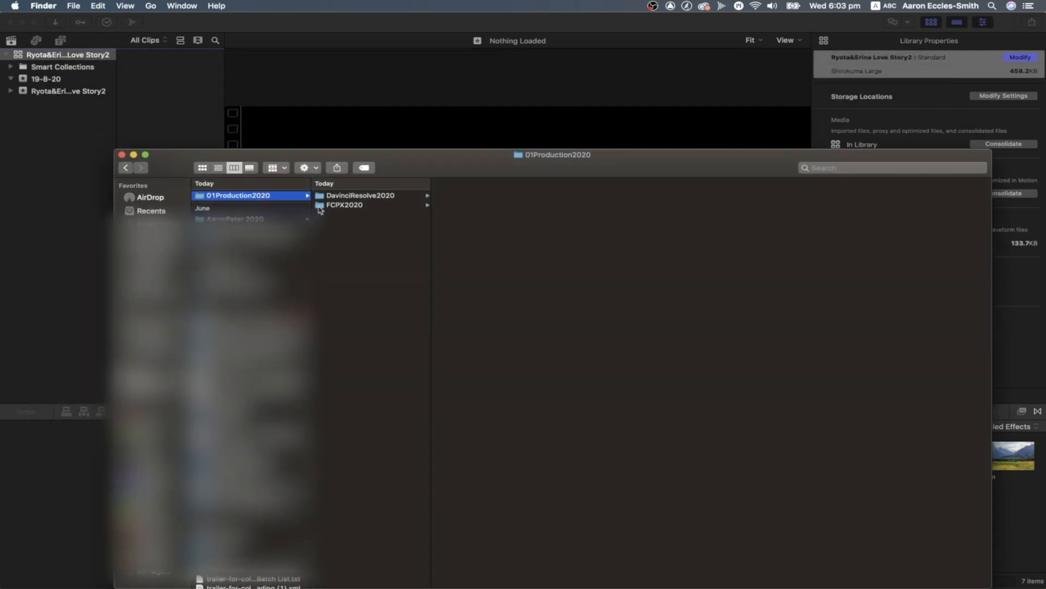
pyautogui.click(321, 206)
pyautogui.click(468, 262)
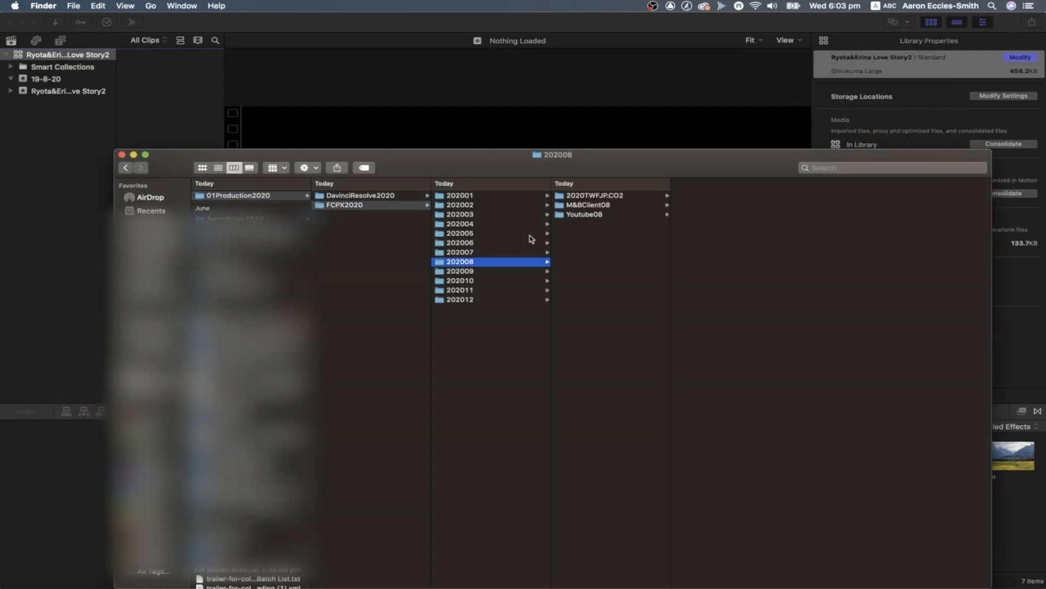
pyautogui.click(594, 196)
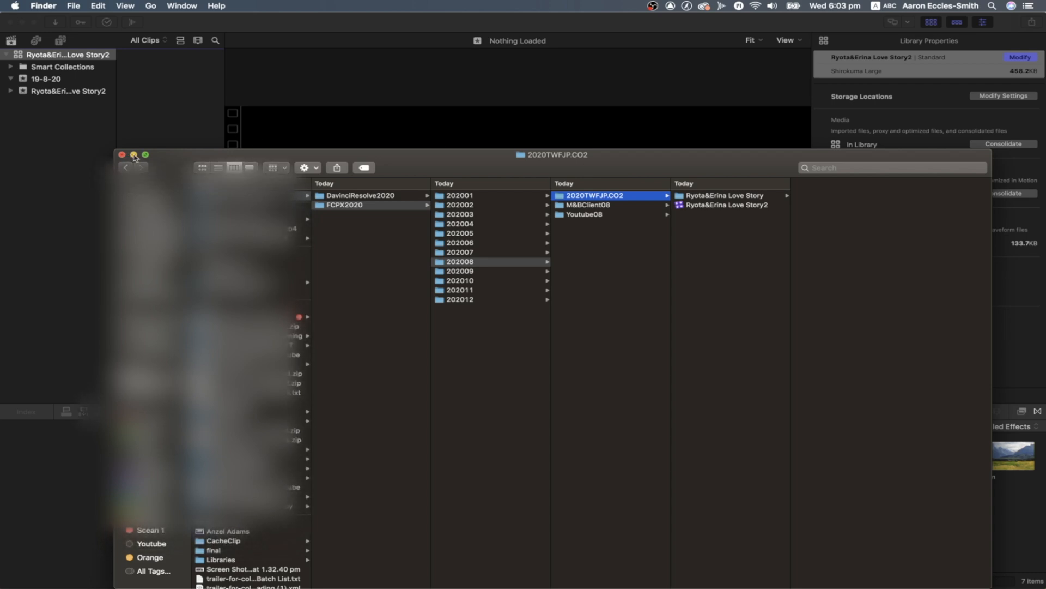
pyautogui.click(134, 155)
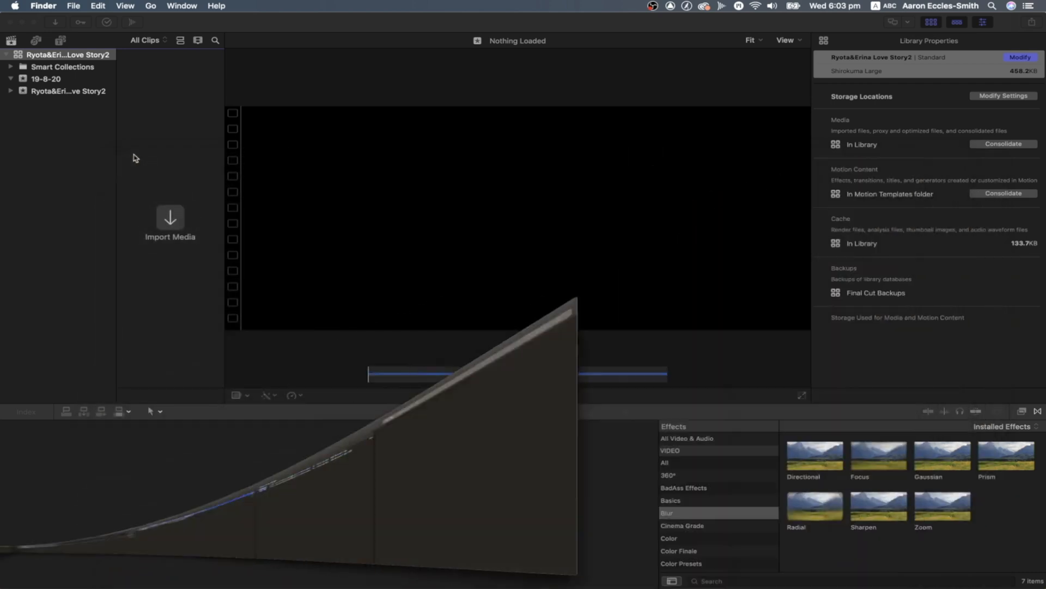
# Import the couple's Love Story folder from 202008 > 2020TWFJP.CO2 on Shirokuma Large into the Love Story2 event
pyautogui.click(52, 94)
pyautogui.click(93, 91)
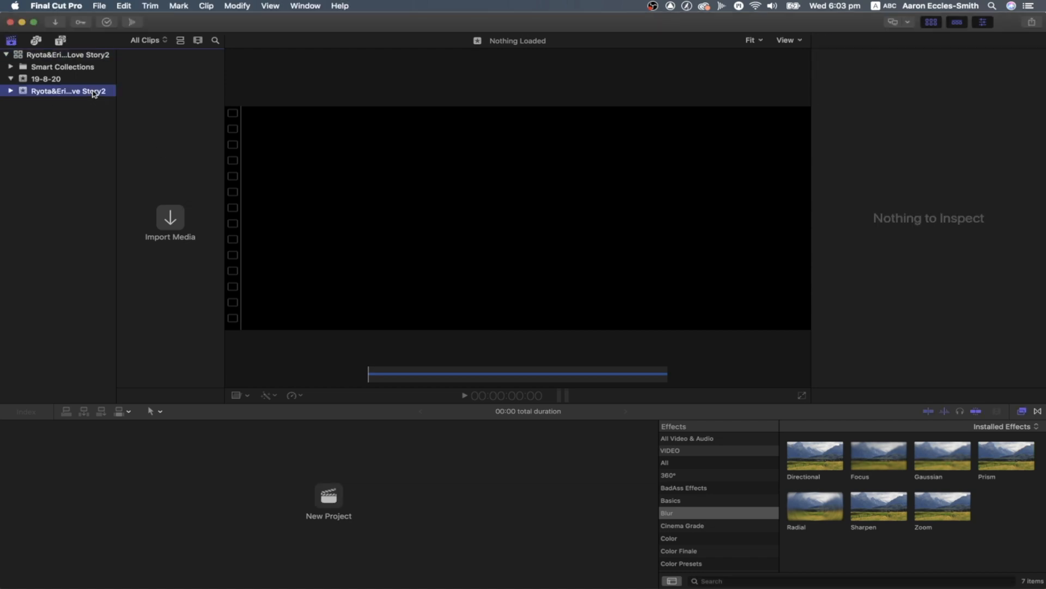
pyautogui.click(172, 217)
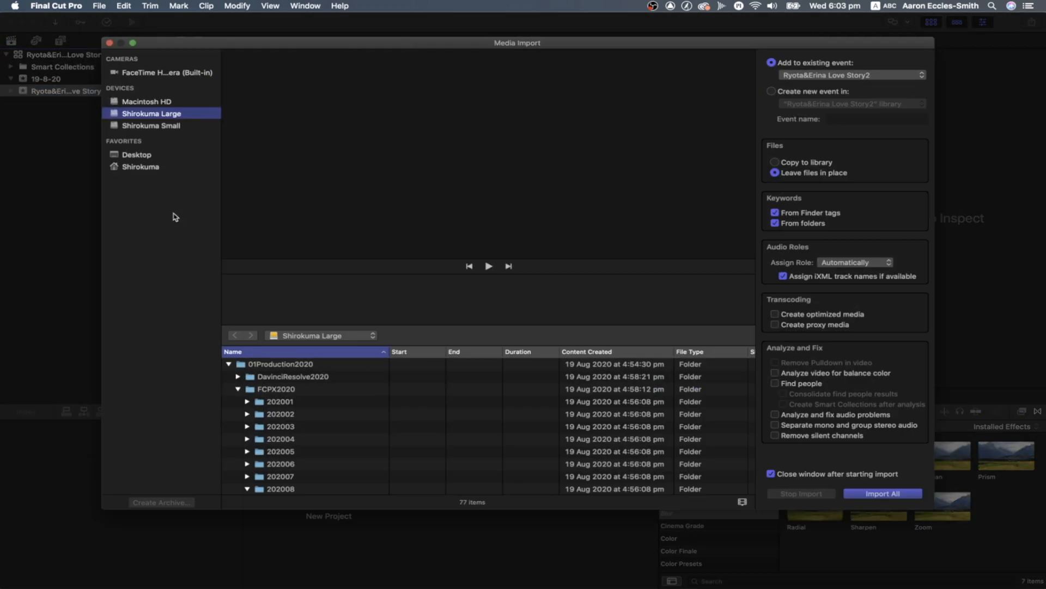
pyautogui.scroll(-3, 273, 402)
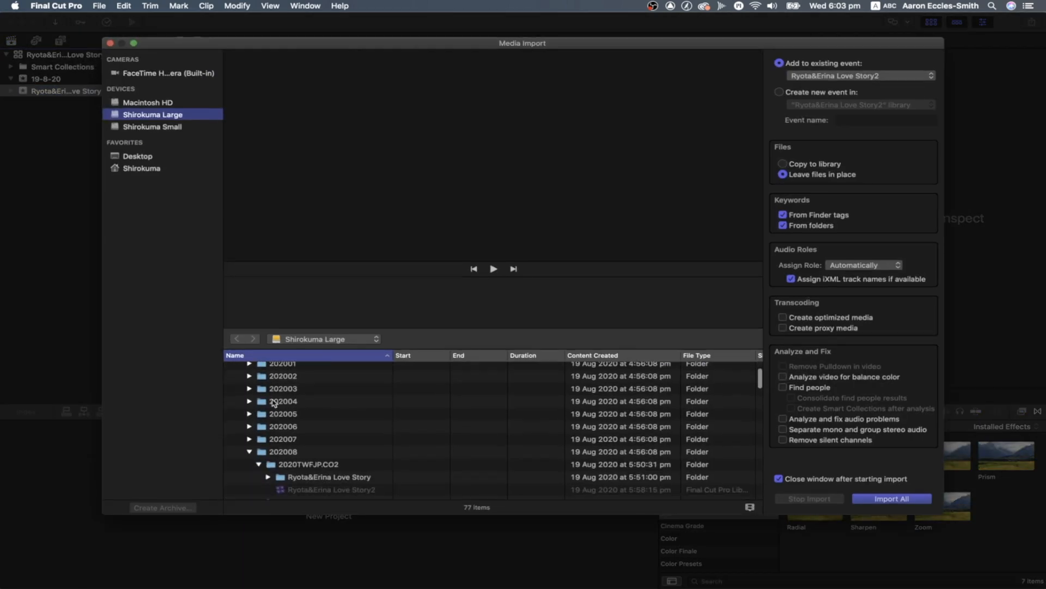
pyautogui.scroll(-2, 288, 466)
pyautogui.scroll(-1, 288, 466)
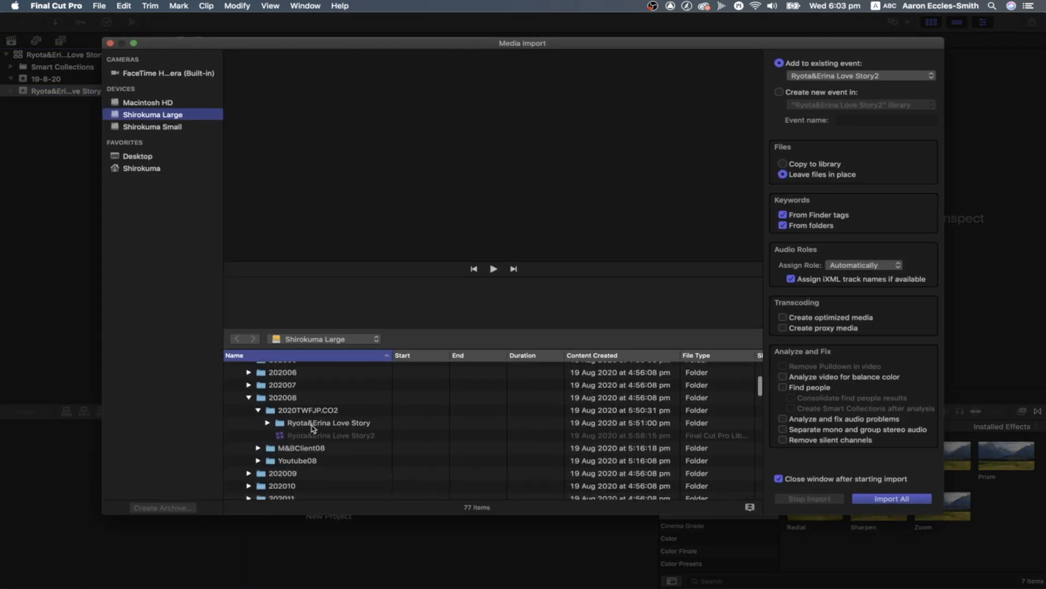
pyautogui.click(312, 426)
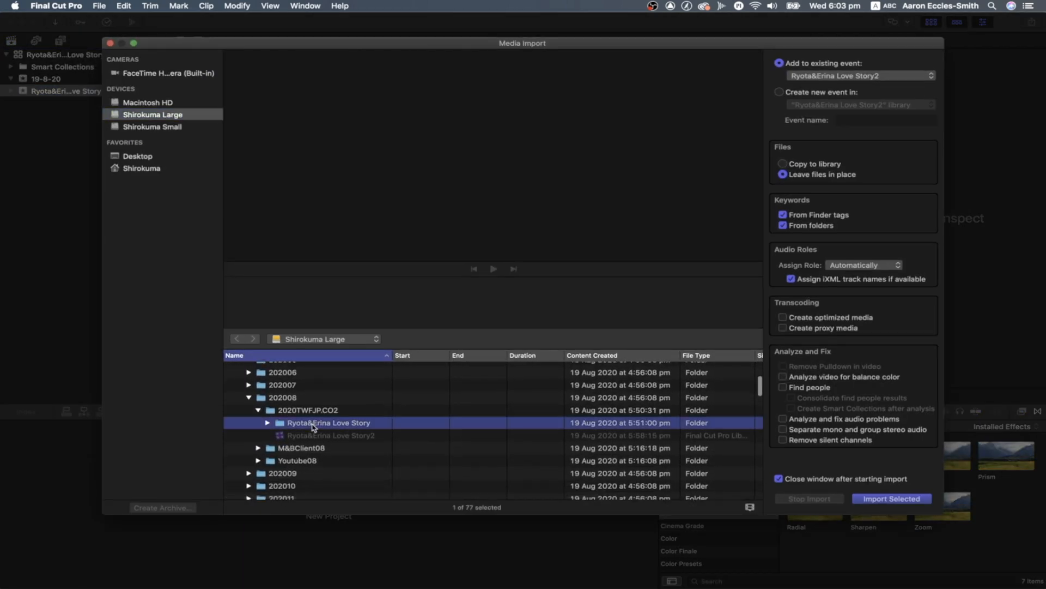
pyautogui.click(881, 498)
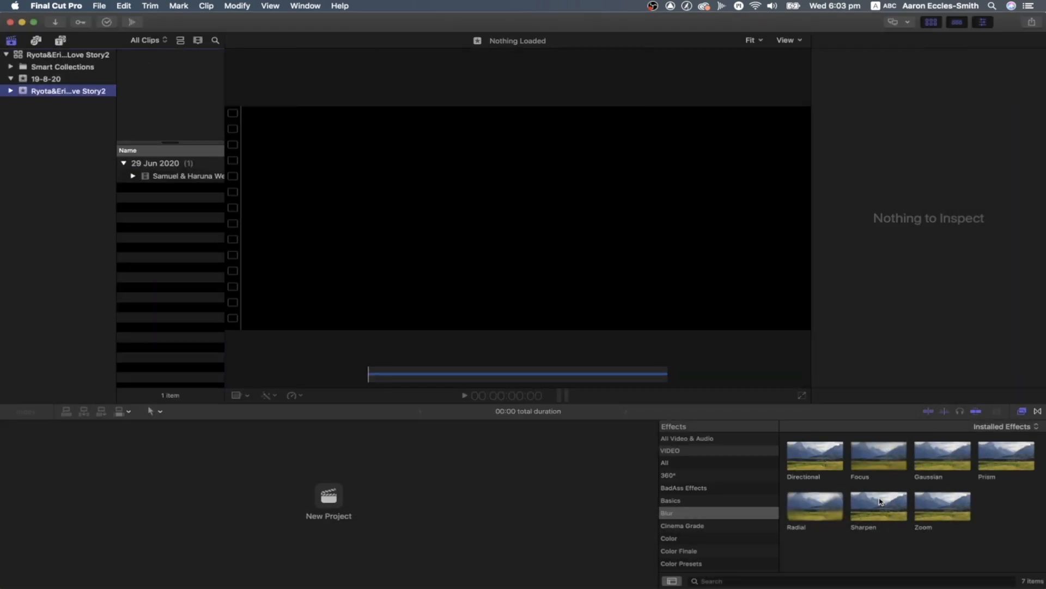
# Expand the couple's Love Story2 event to view its keyword collections, and check the clip filter options, keeping All Clips
pyautogui.click(10, 91)
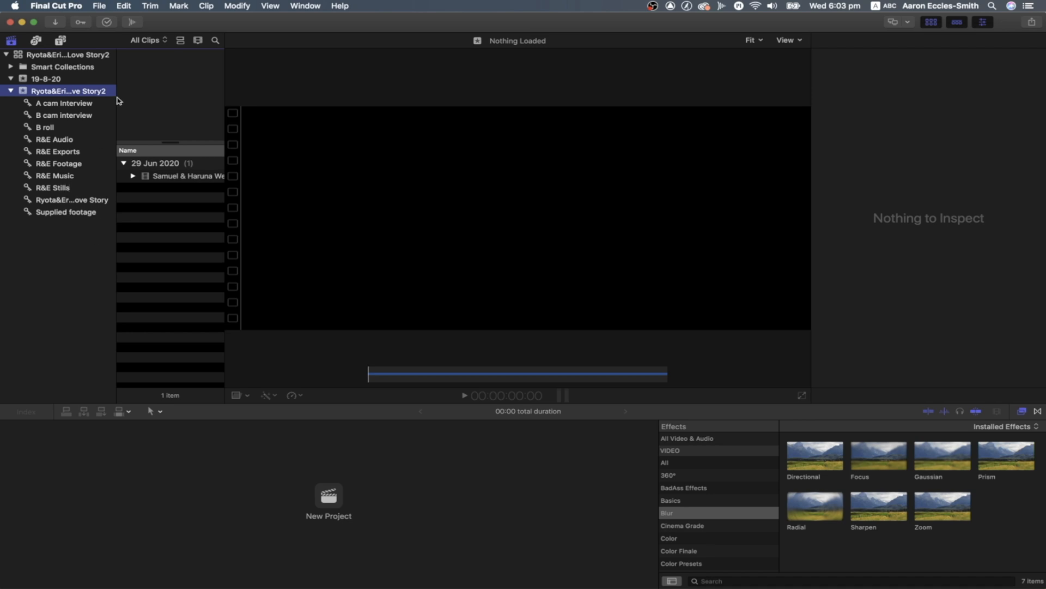
pyautogui.click(158, 42)
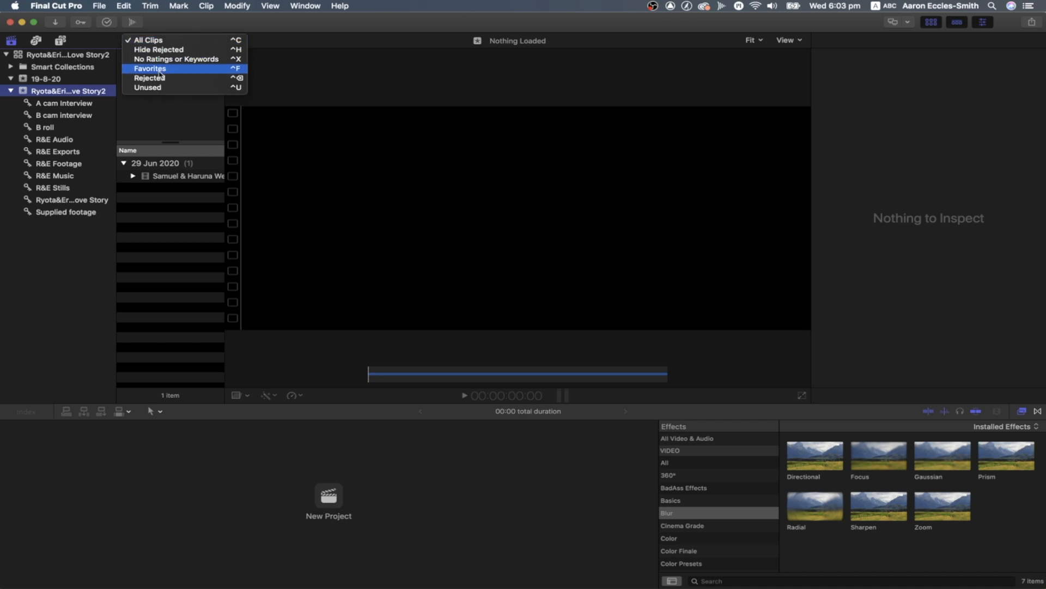
pyautogui.click(147, 40)
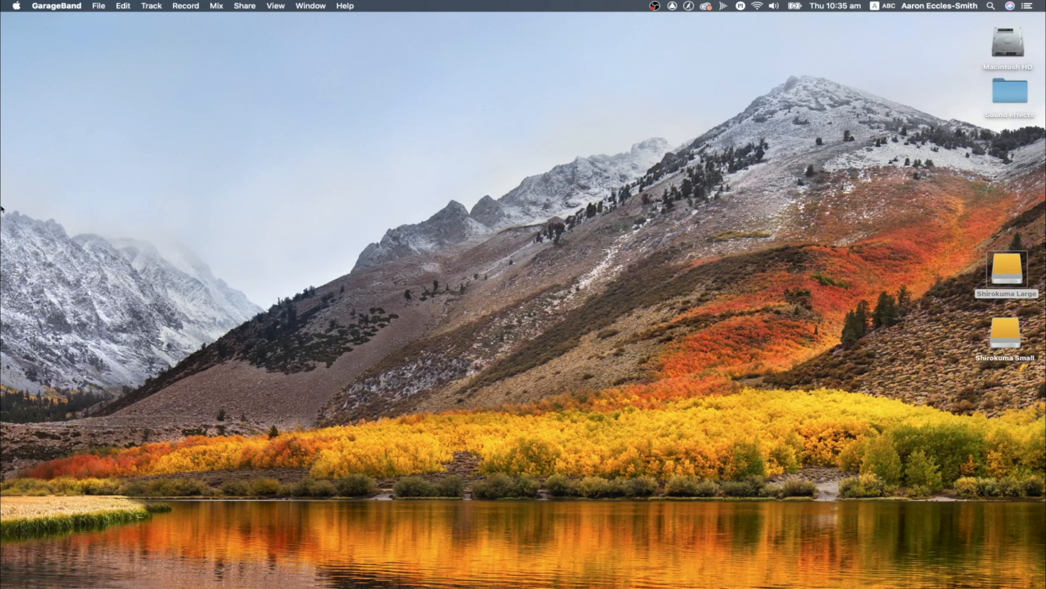
# Switch to DaVinci Resolve and create a project named after the couple's Love Story in the davinciresolve_2020 database
pyautogui.moveTo(3, 207)
pyautogui.click(14, 150)
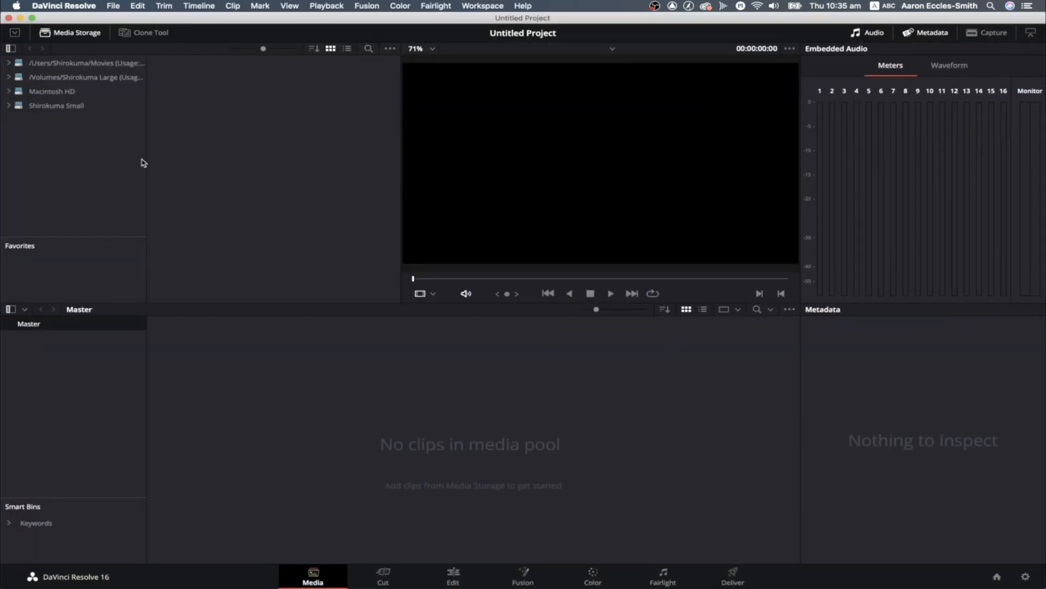
pyautogui.click(997, 576)
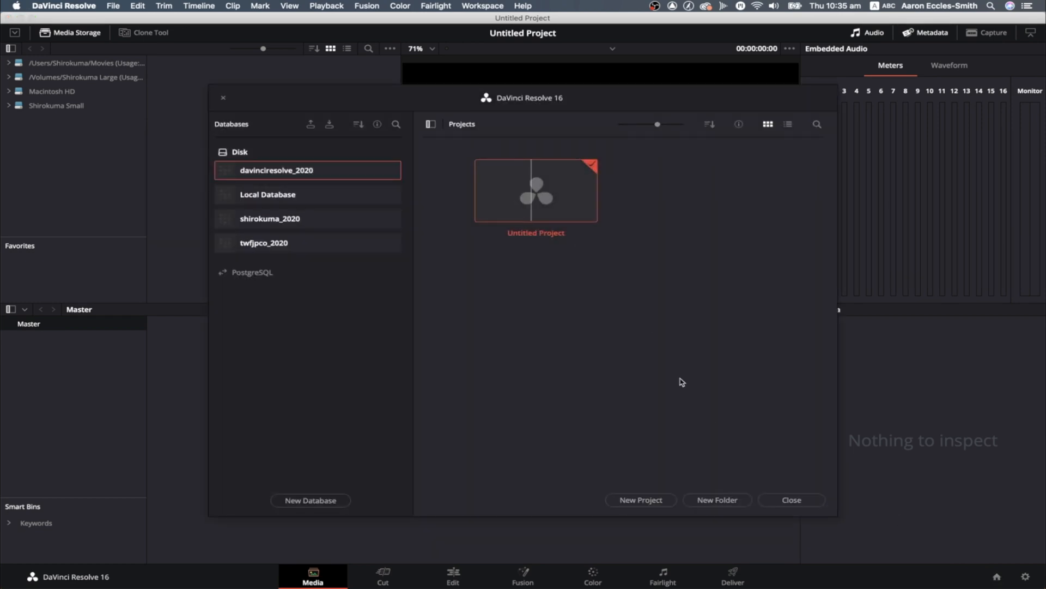
pyautogui.click(649, 499)
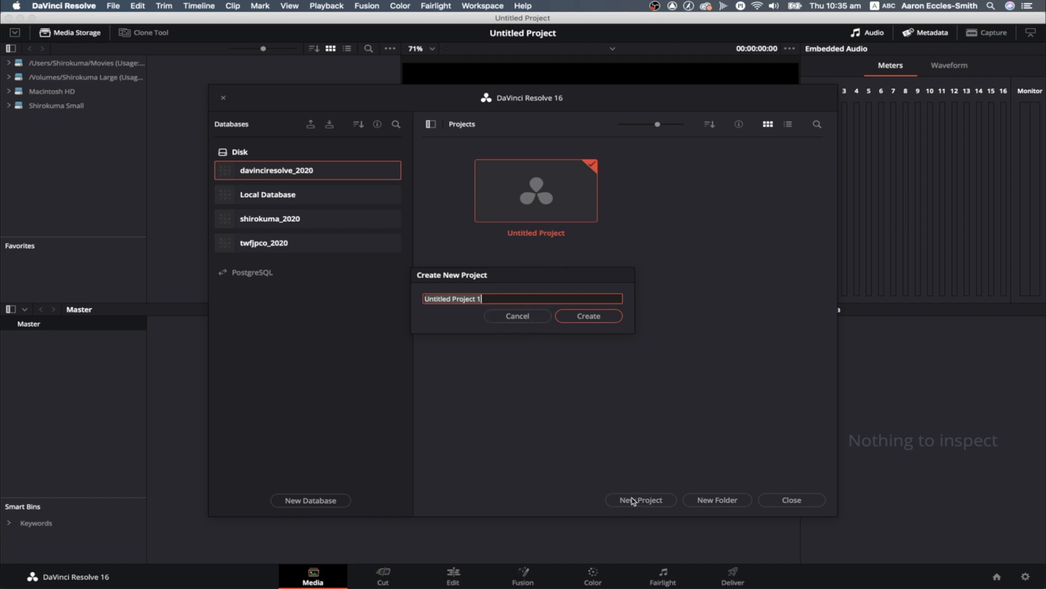
pyautogui.click(519, 317)
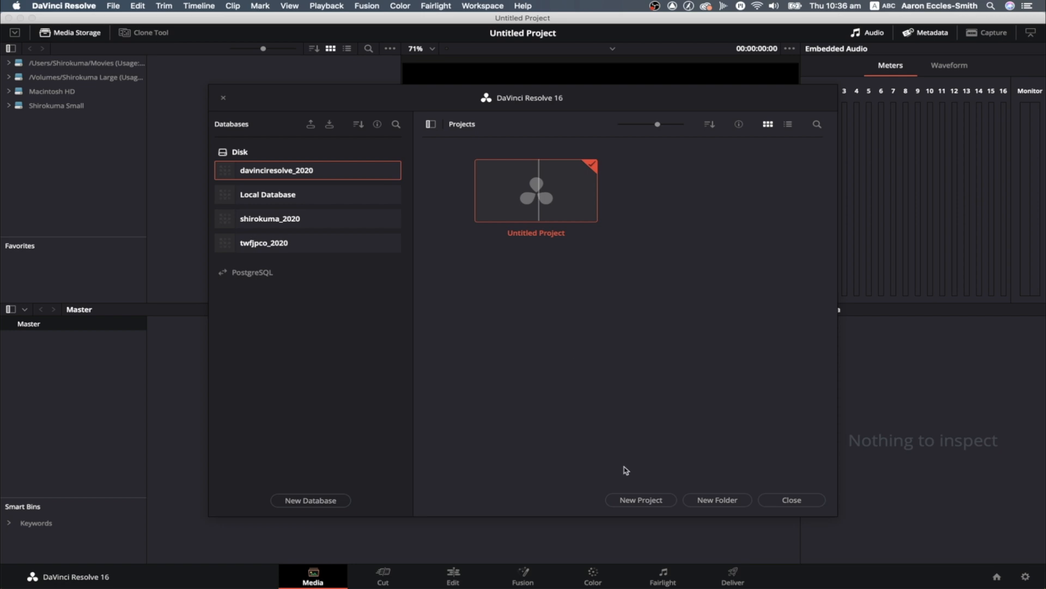
pyautogui.click(643, 503)
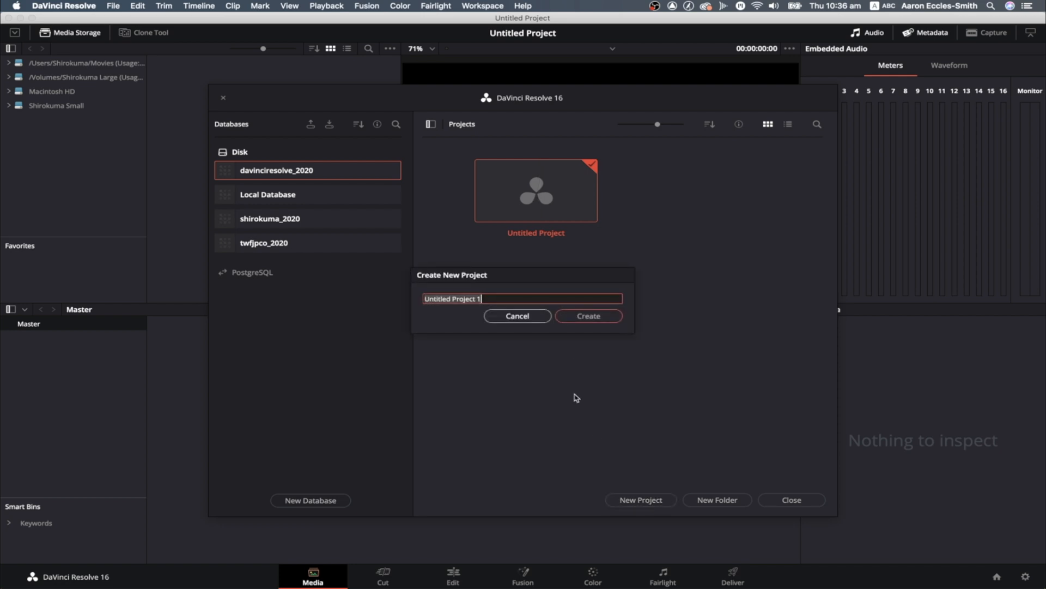
pyautogui.write('Ryota&Erina Love Story')
pyautogui.click(589, 316)
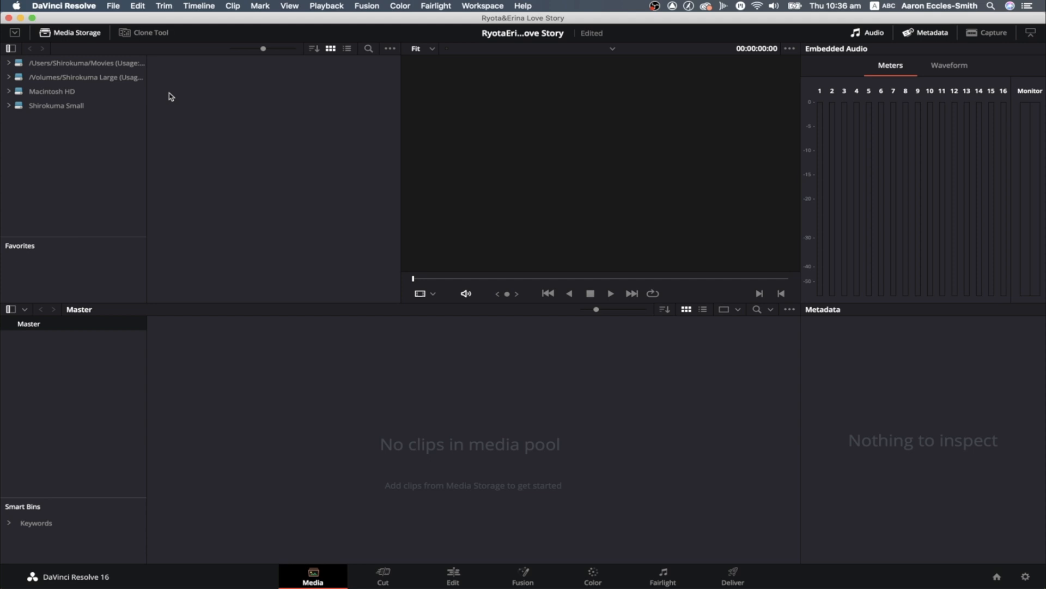
# Open the system preferences and examine the listed Media Storage locations
pyautogui.click(74, 7)
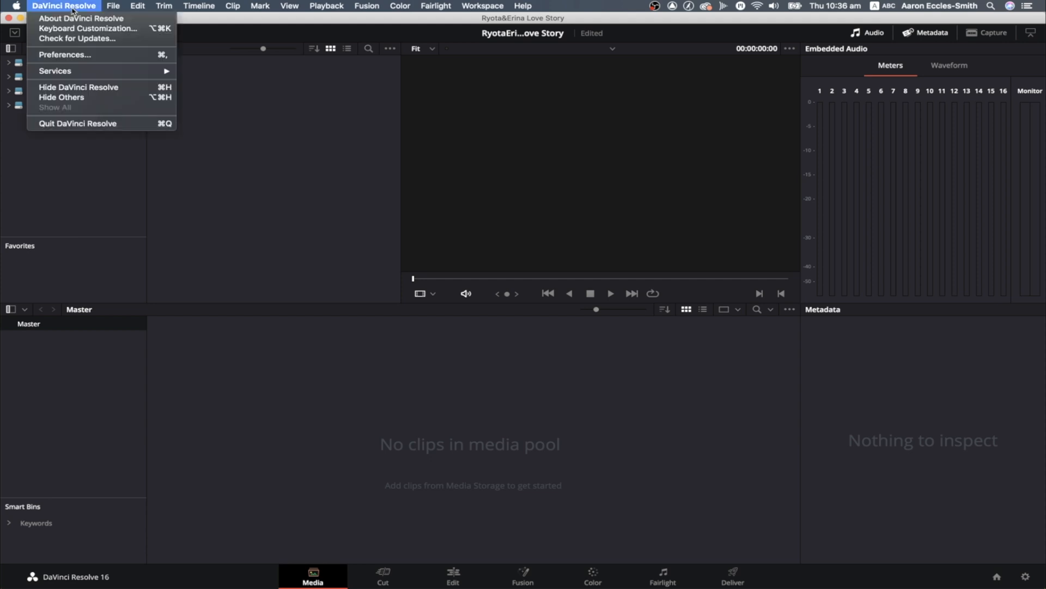
pyautogui.click(77, 54)
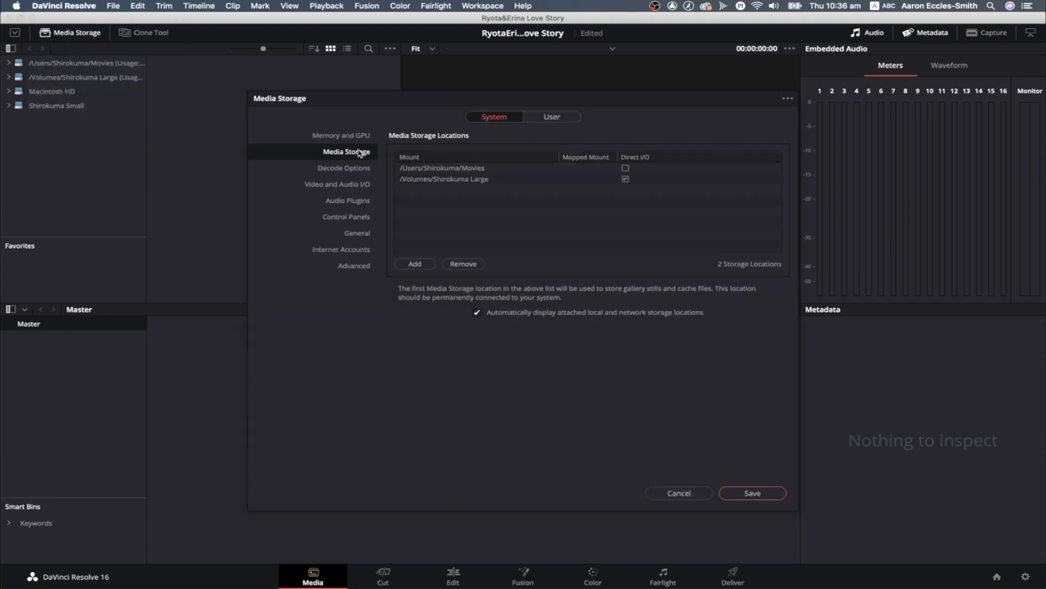
pyautogui.click(354, 137)
pyautogui.click(355, 153)
pyautogui.click(487, 180)
# Browse for a storage location in 01Production2020 > DavinciResolve2020 on Shirokuma Large, and leave the preferences without saving
pyautogui.click(420, 264)
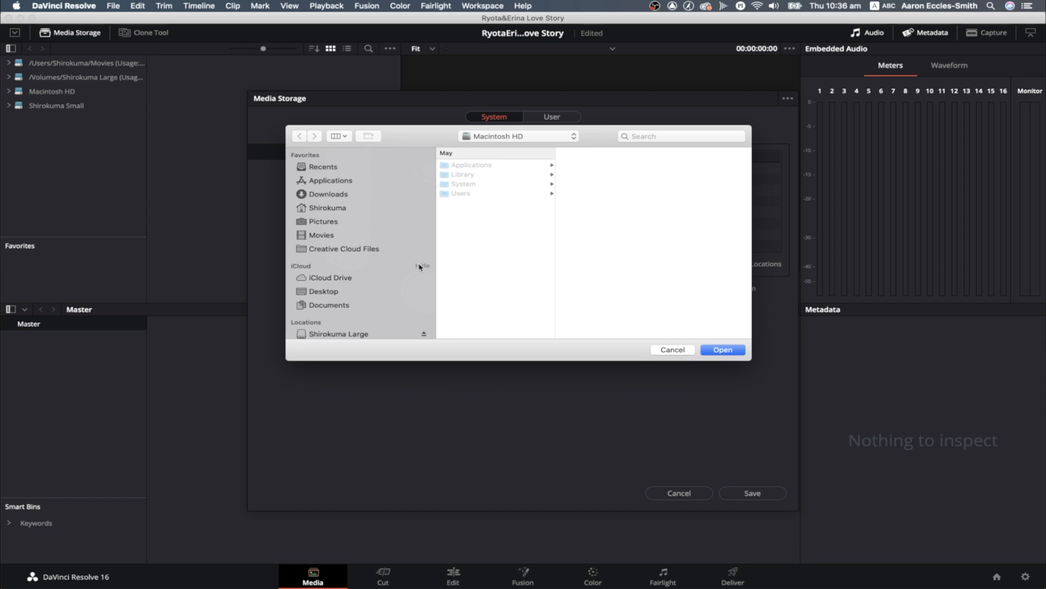
pyautogui.scroll(-2, 369, 288)
pyautogui.click(366, 306)
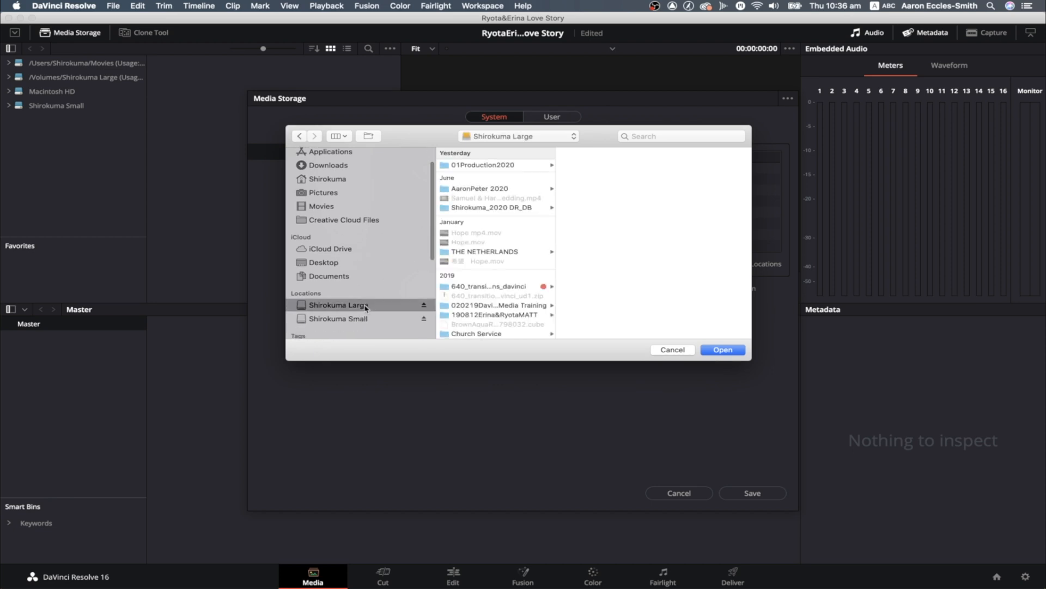
pyautogui.click(486, 166)
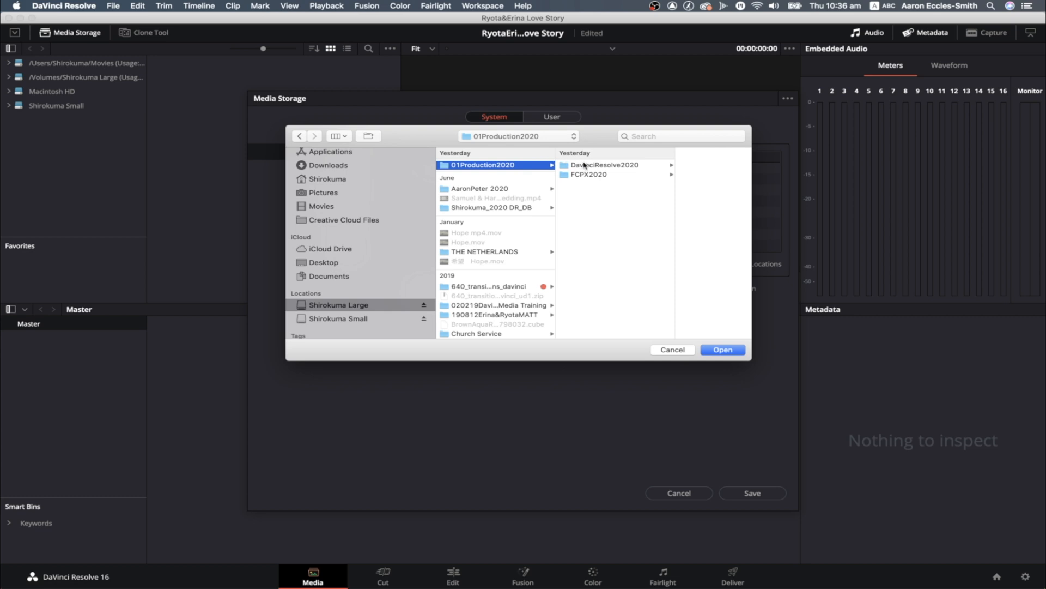
pyautogui.click(586, 166)
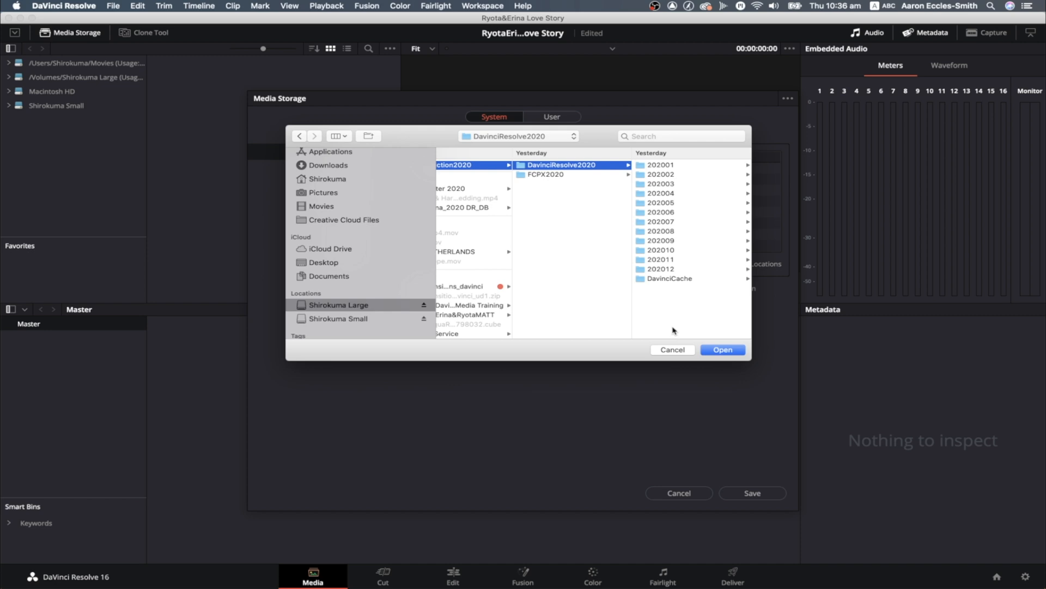
pyautogui.moveTo(603, 147); pyautogui.dragTo(478, 304)
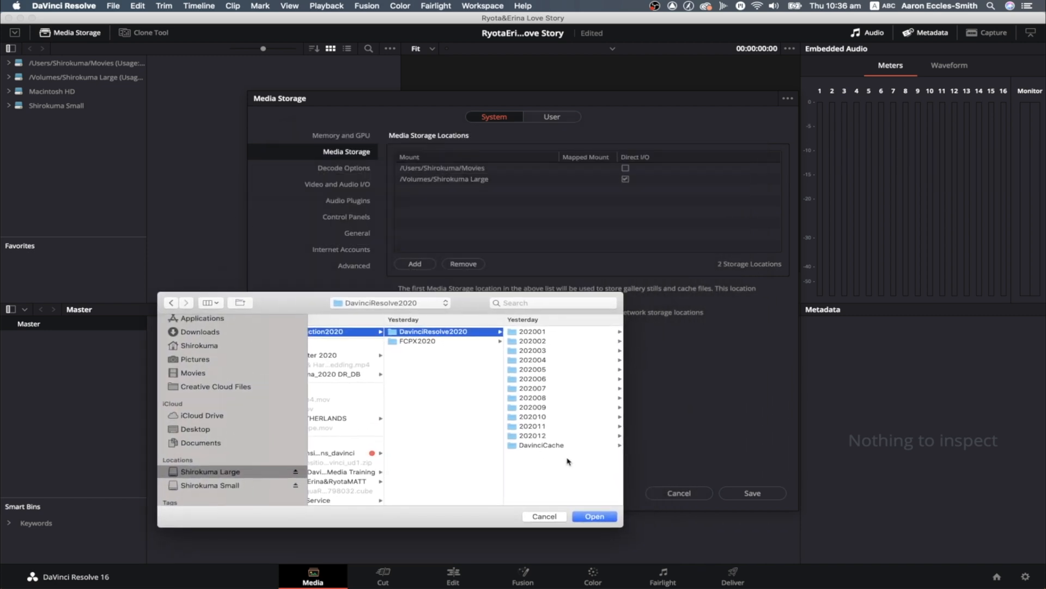
pyautogui.click(545, 516)
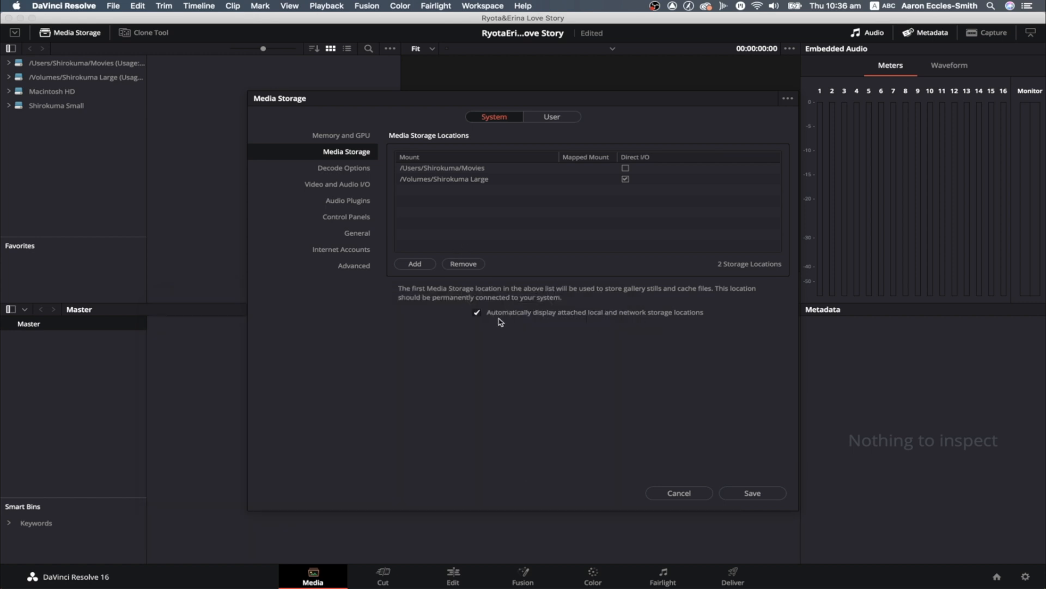
pyautogui.click(688, 497)
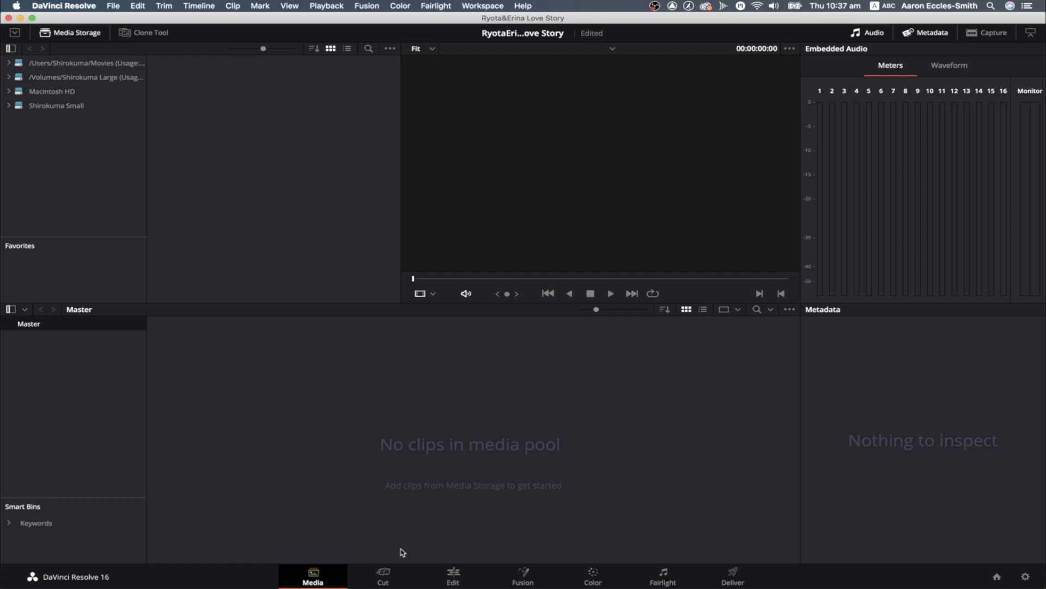
pyautogui.click(362, 585)
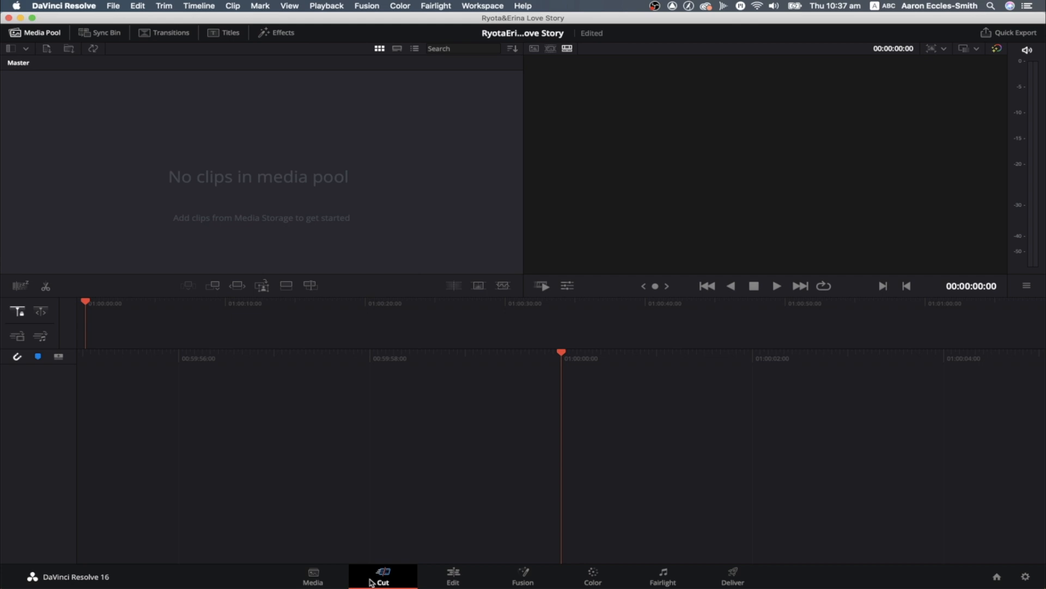
pyautogui.click(310, 578)
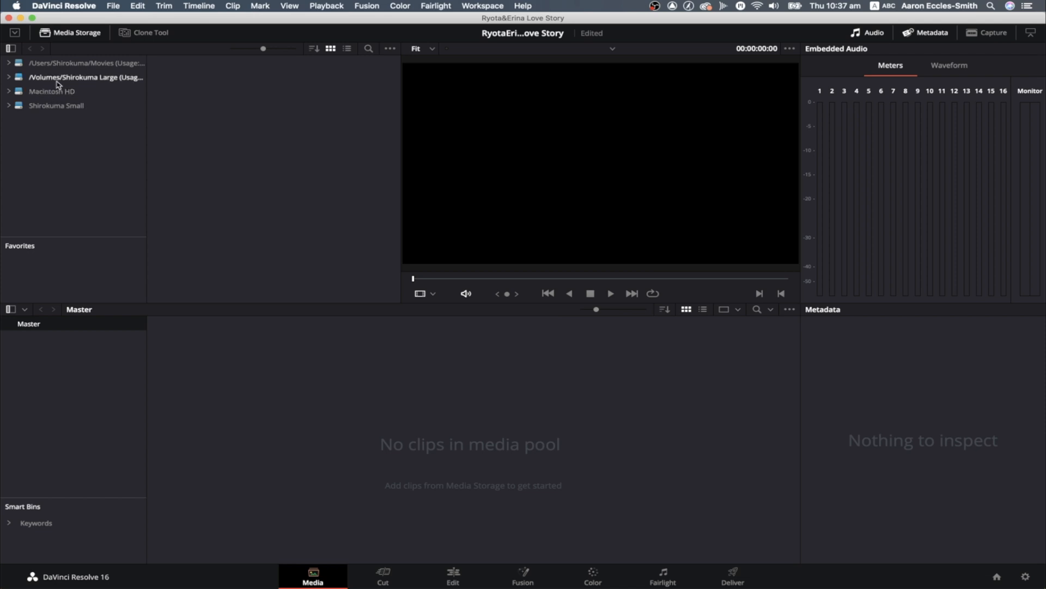
pyautogui.click(10, 77)
pyautogui.click(9, 77)
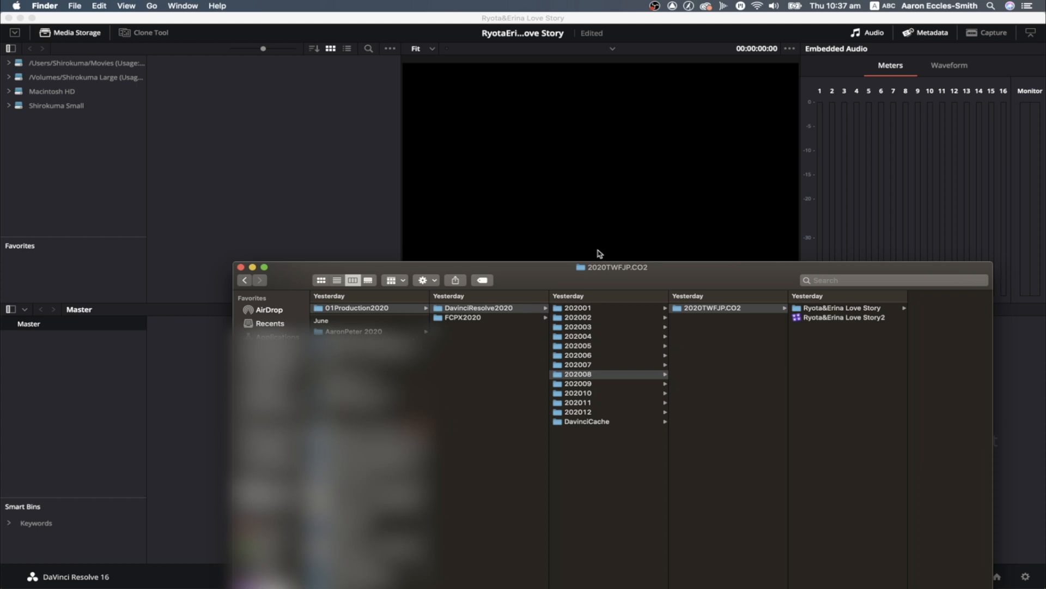
# Bring the couple's Love Story folder from 202008 > 2020TWFJP.CO2 in Finder into the Media Storage browser, and close the Finder window
pyautogui.click(838, 309)
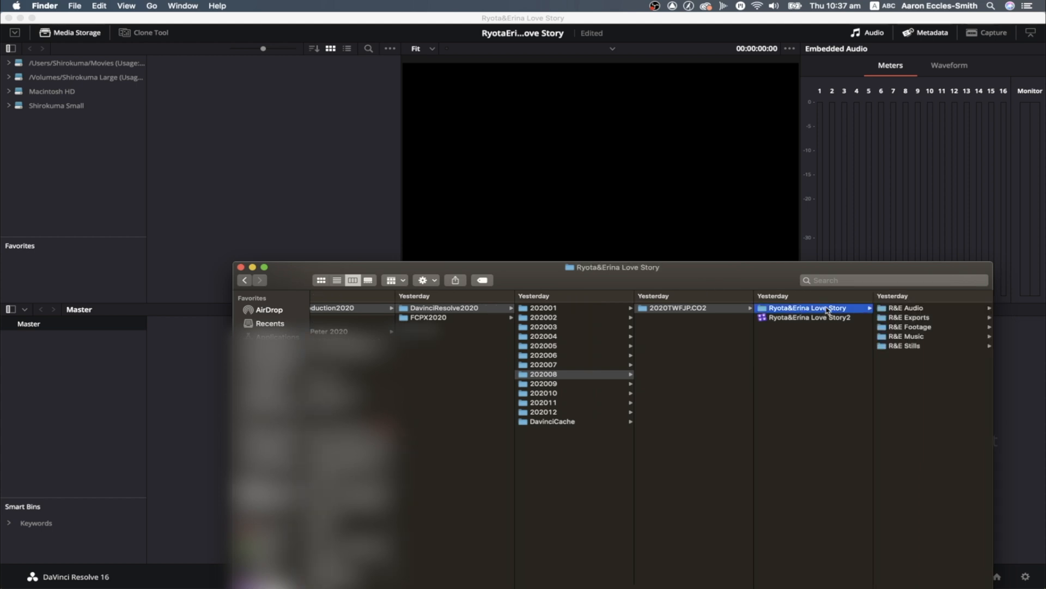
pyautogui.moveTo(790, 310); pyautogui.dragTo(289, 187)
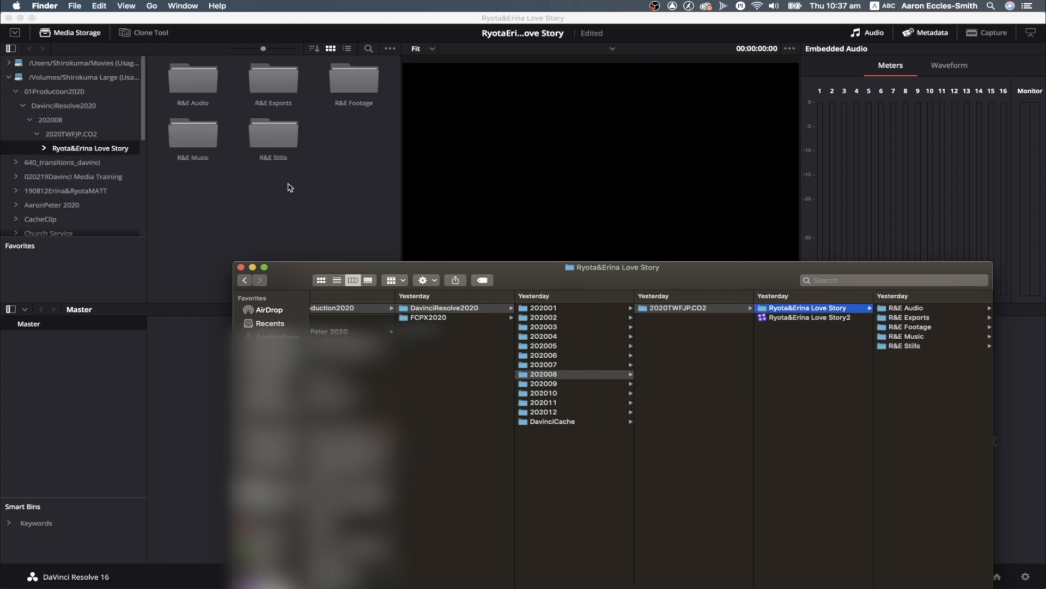
pyautogui.click(241, 267)
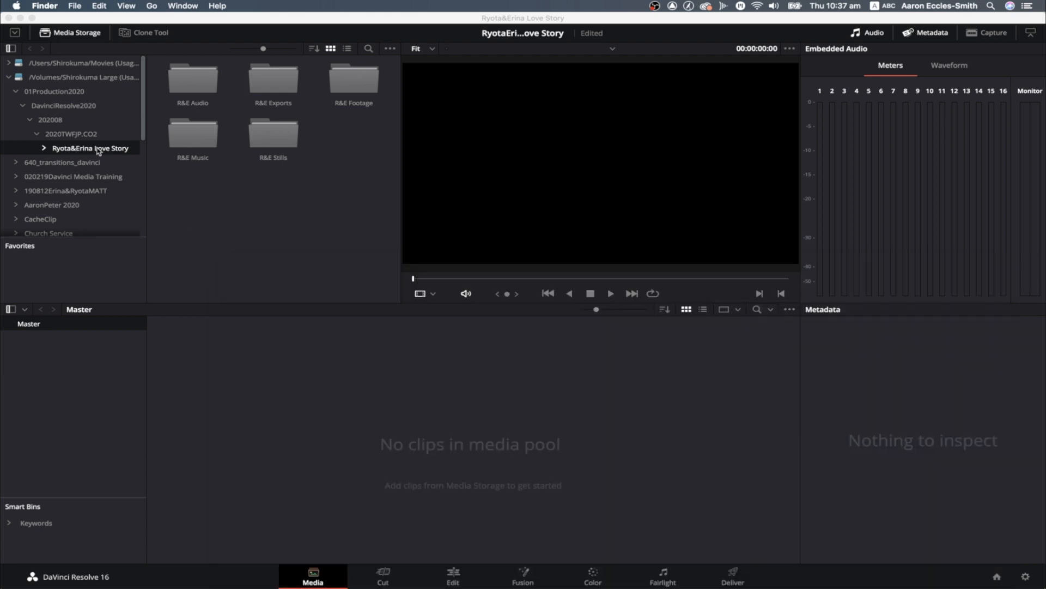
# Add the couple's Love Story folder to the Media Storage favorites, open it there and select its R&E Music subfolder
pyautogui.moveTo(96, 151); pyautogui.dragTo(98, 274)
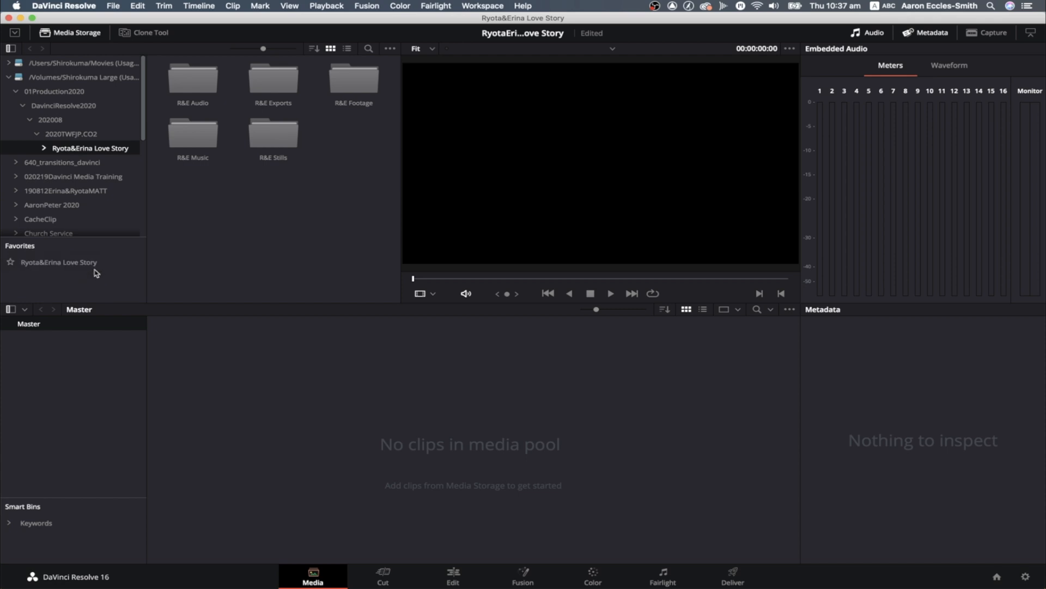
pyautogui.click(91, 265)
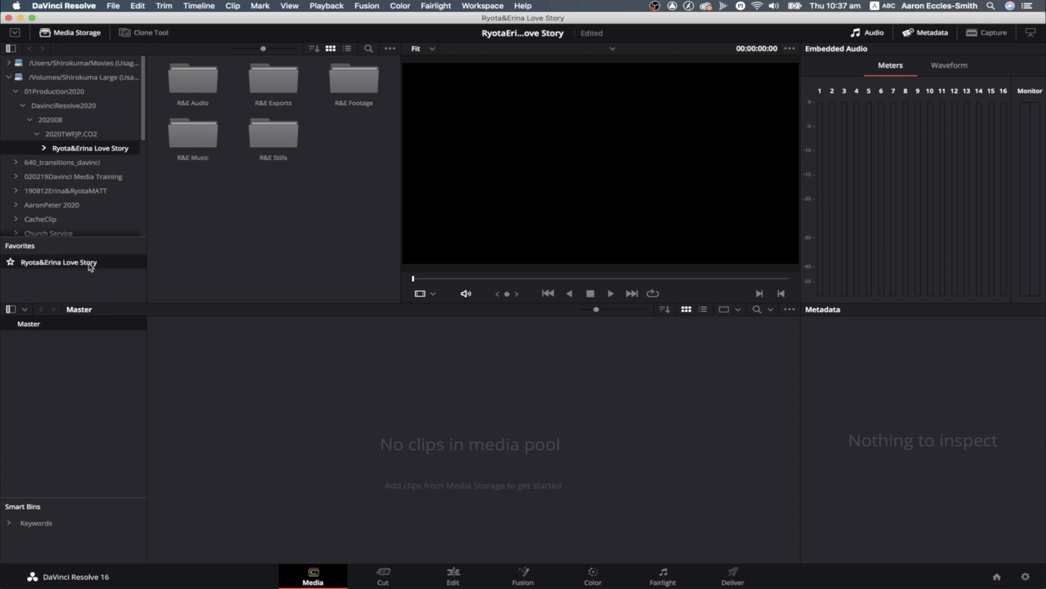
pyautogui.click(203, 140)
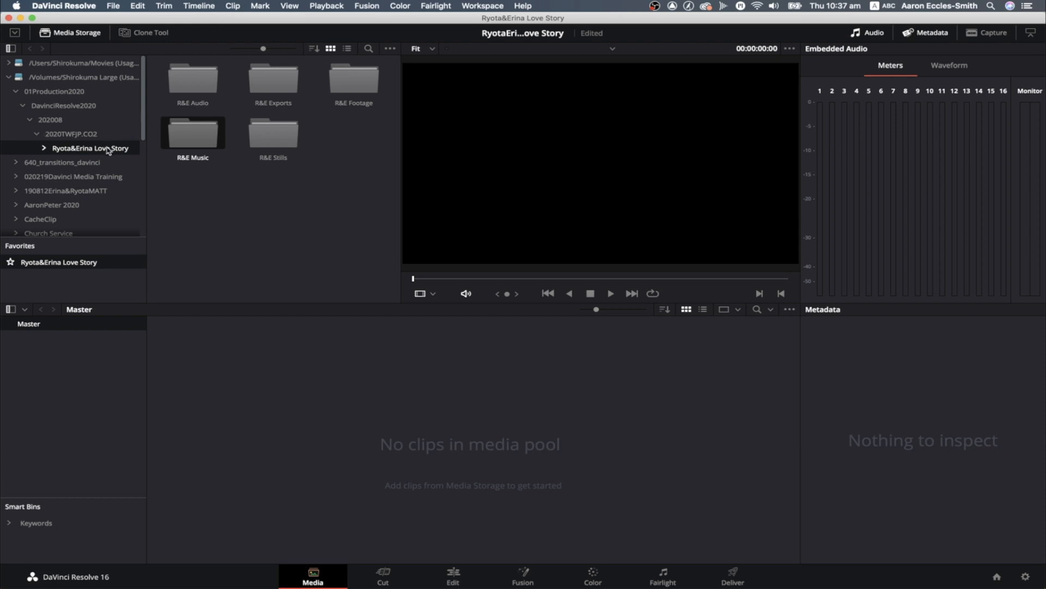
# Try adding the couple's Love Story folder directly to the media pool with the frame rate changed to match, and undo the import
pyautogui.moveTo(107, 149); pyautogui.dragTo(460, 412)
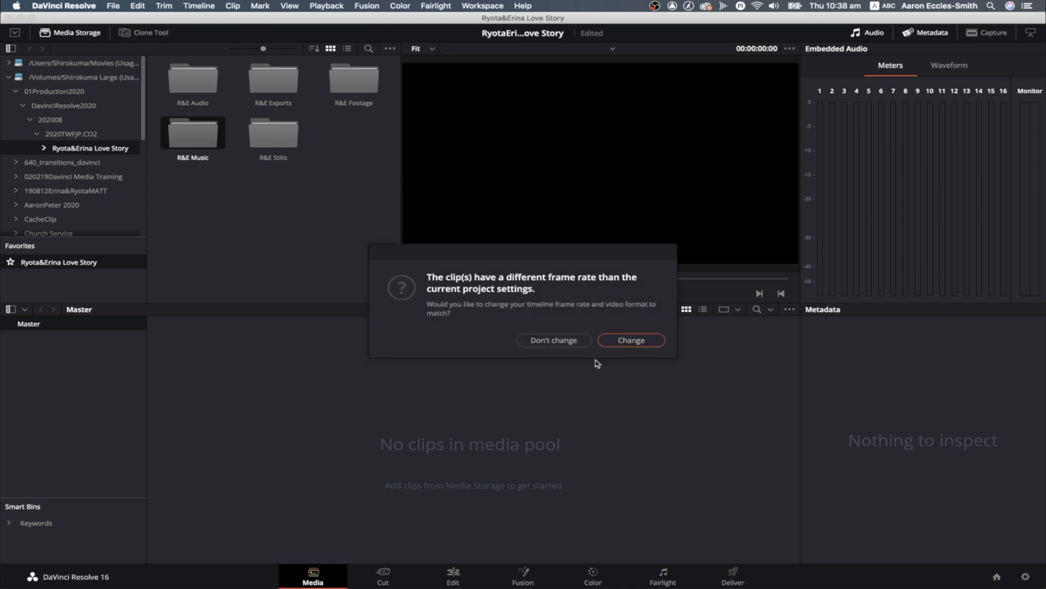
pyautogui.click(621, 340)
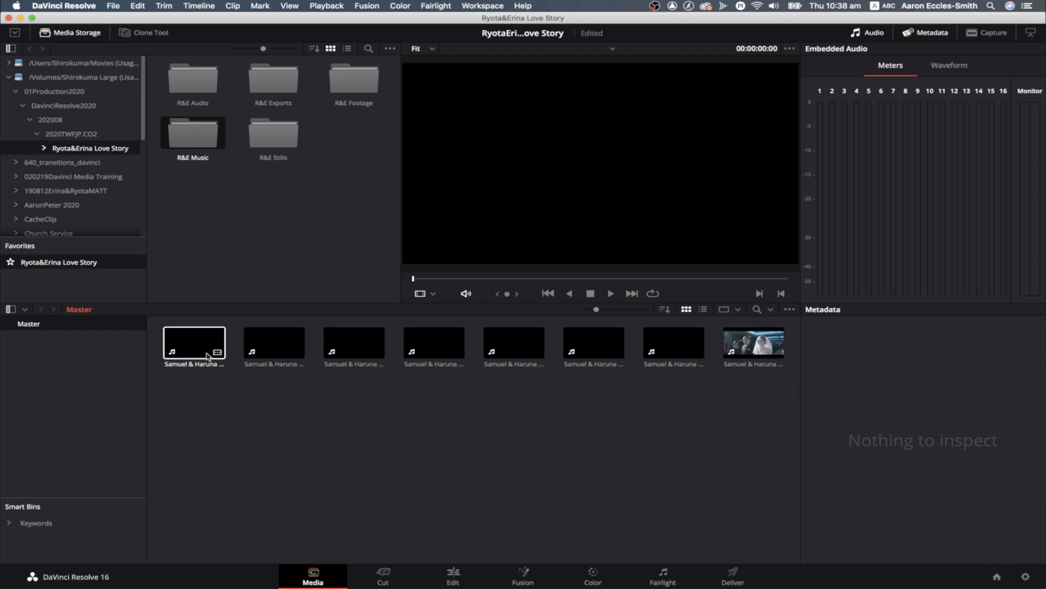
pyautogui.press('super+z')
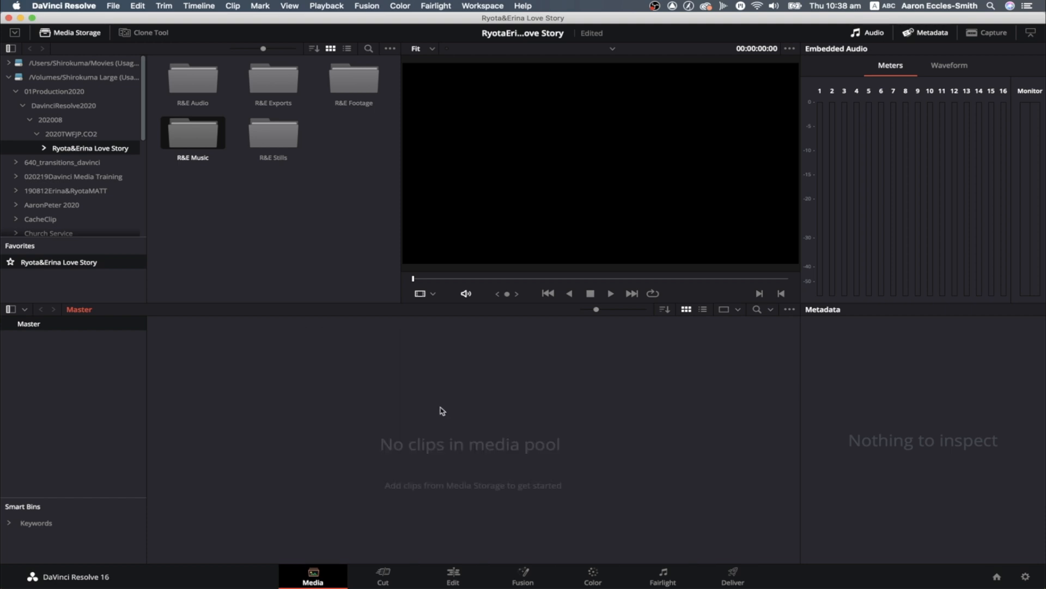
# Import the couple's Love Story folder into the bin list as nested bins, check the R&E Audio bin, and collapse the project bin
pyautogui.moveTo(81, 152); pyautogui.dragTo(102, 380)
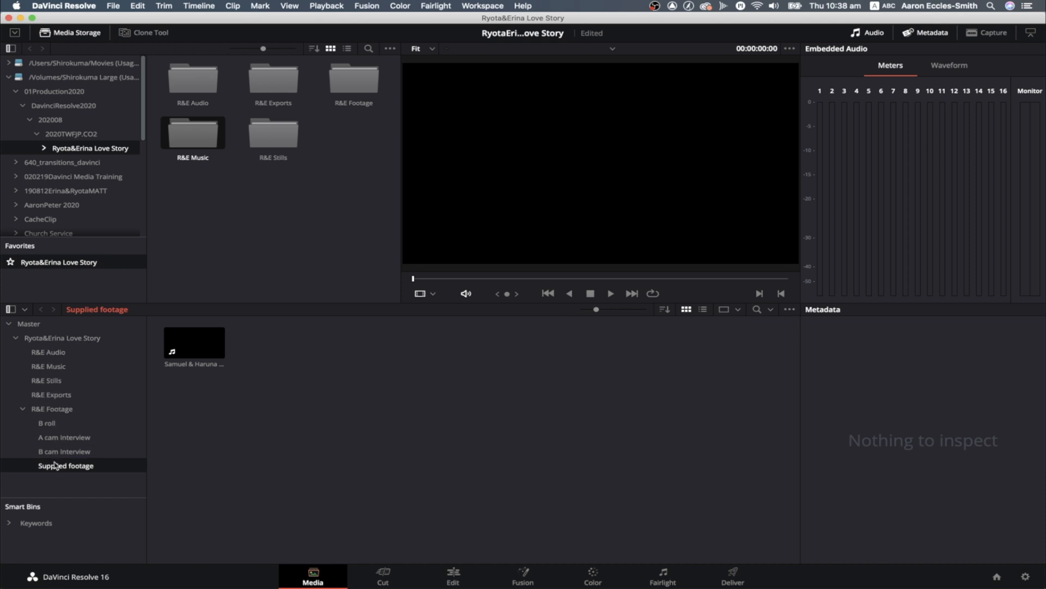
pyautogui.click(36, 350)
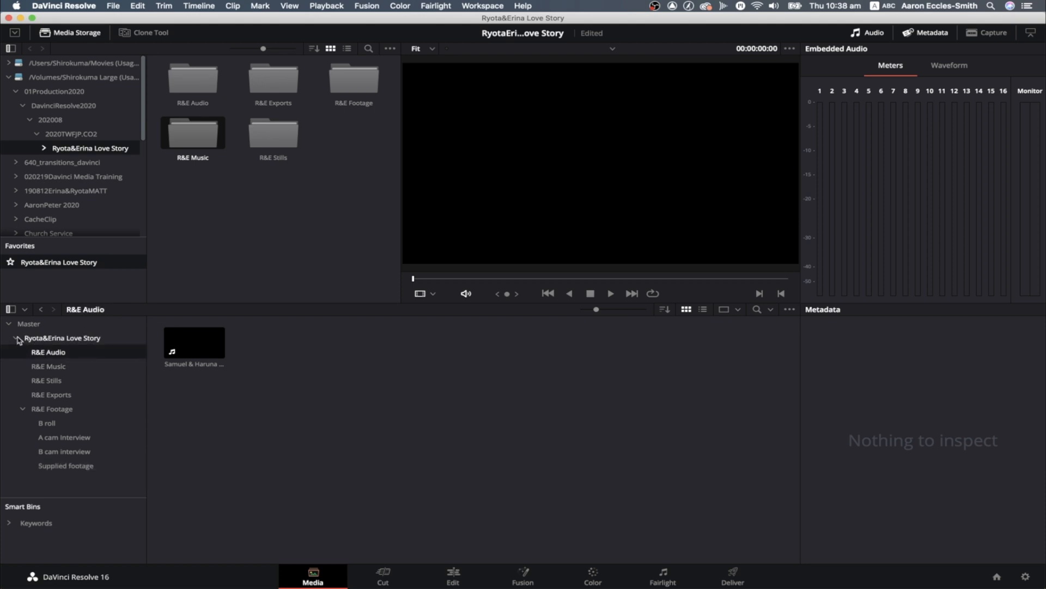
pyautogui.click(16, 337)
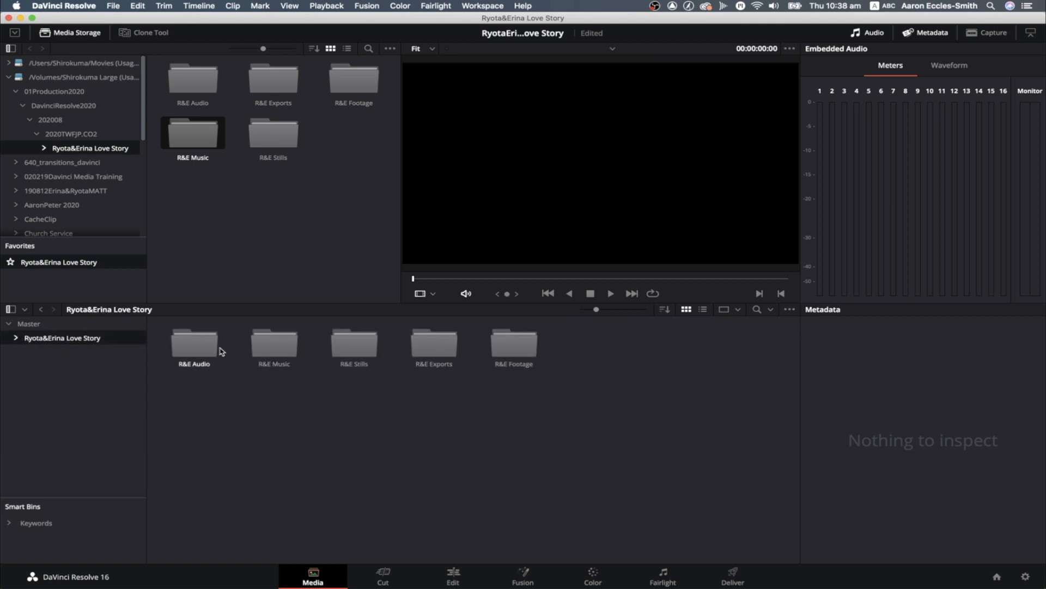
# Try adding the couple's Love Story folder and its subfolders as bins inside the existing project bin, and undo both bin imports
pyautogui.rightClick(96, 154)
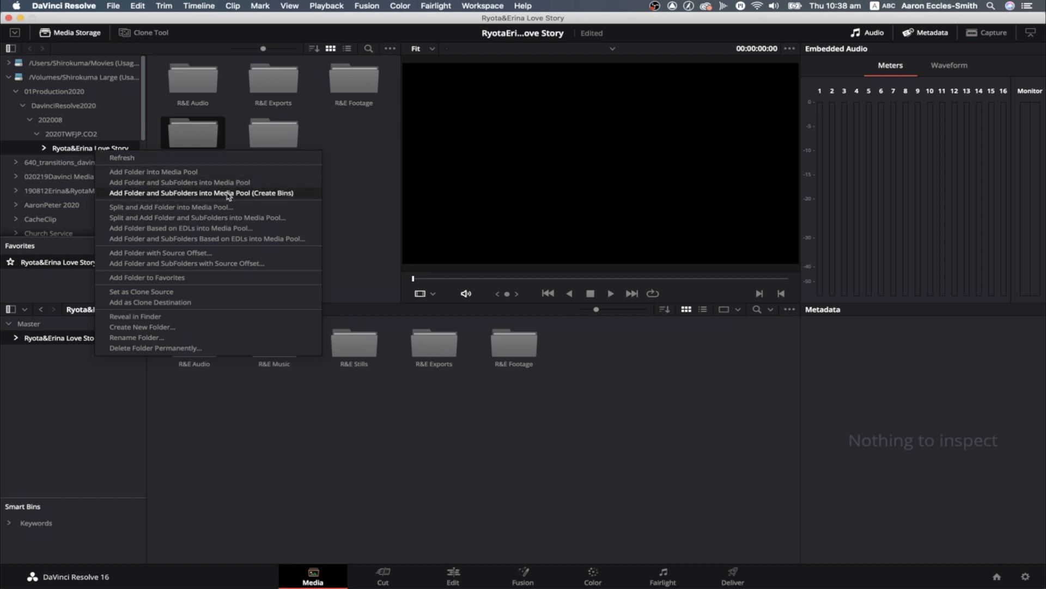
pyautogui.click(274, 193)
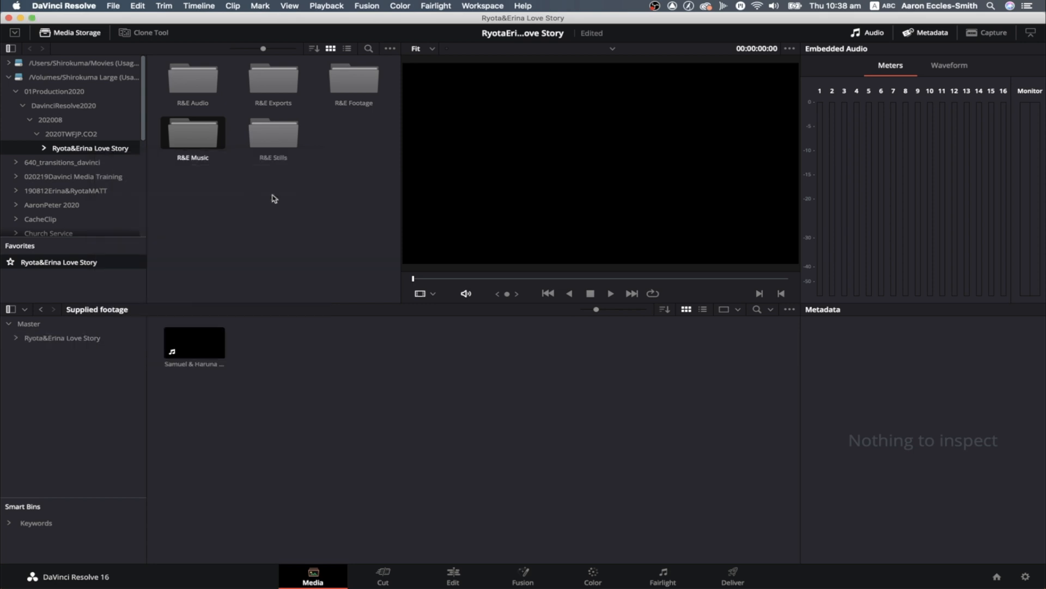
pyautogui.click(52, 338)
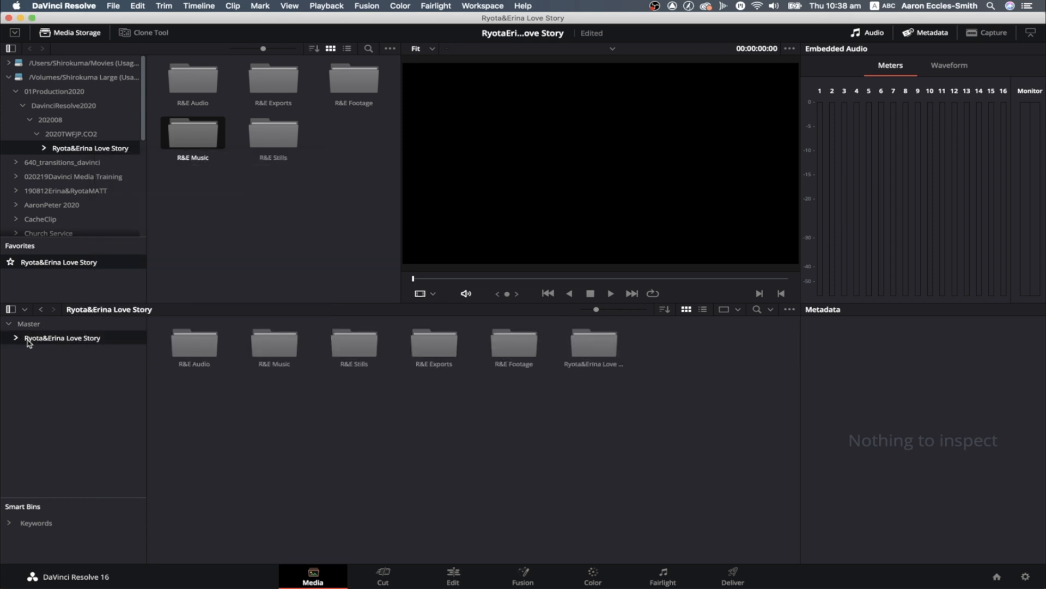
pyautogui.press('super+z')
pyautogui.press('super+z')
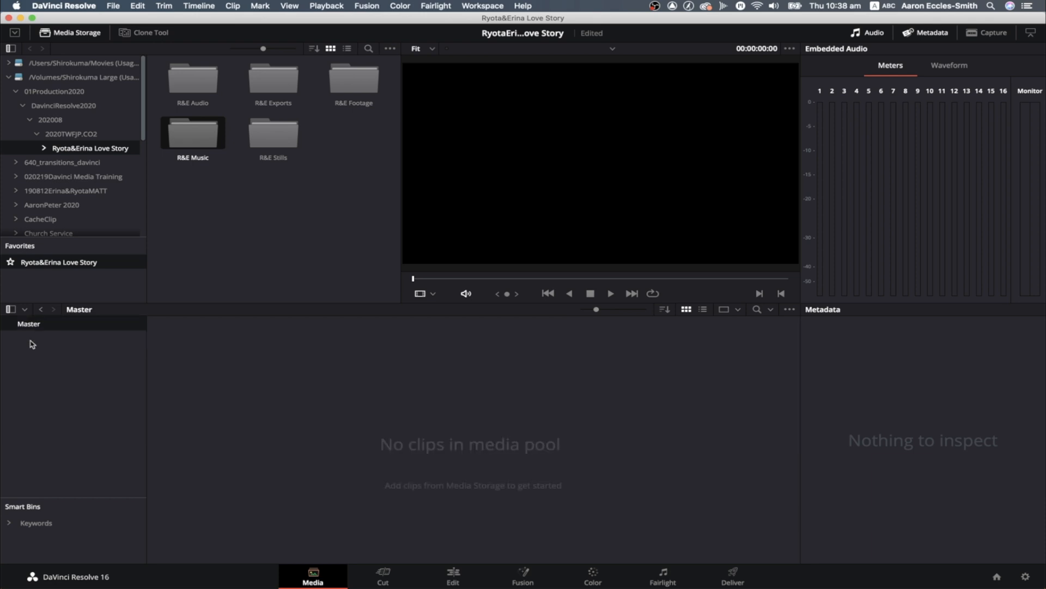
# Add the couple's Love Story folder and subfolders from Media Storage into the empty media pool as bins, and collapse the project bin
pyautogui.rightClick(86, 155)
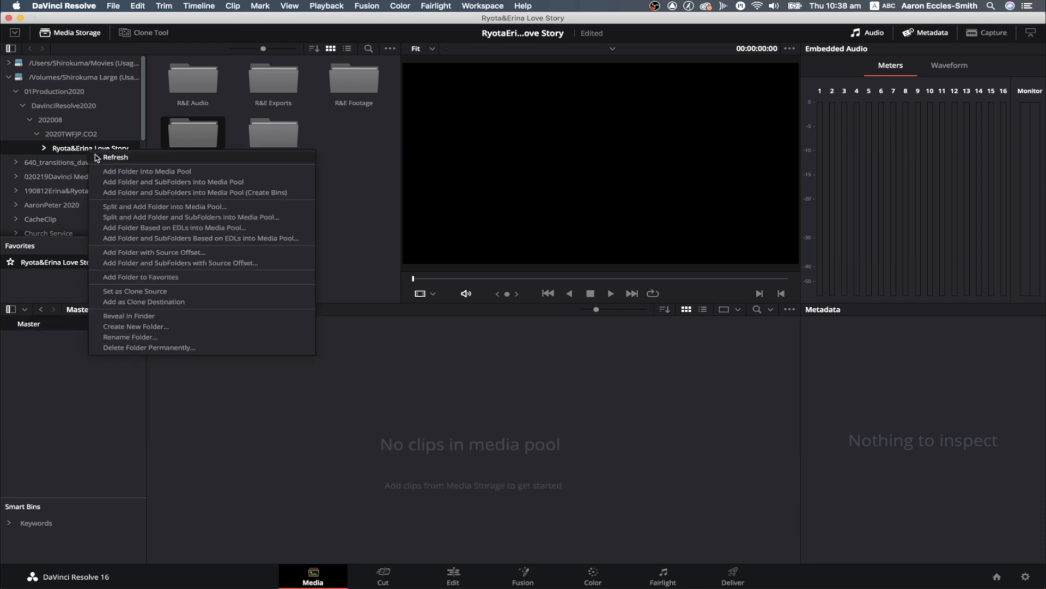
pyautogui.click(118, 192)
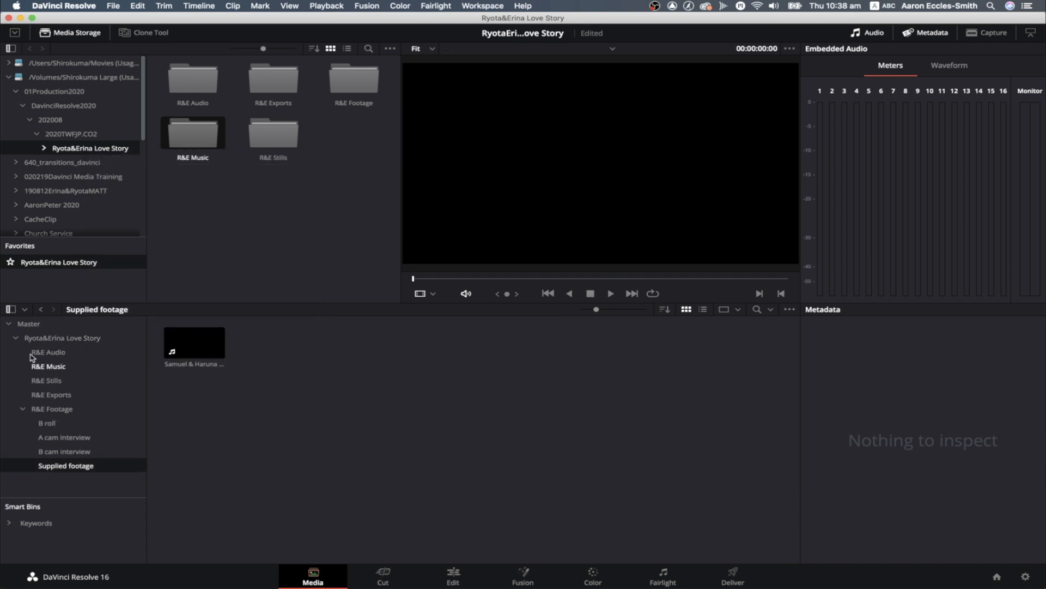
pyautogui.click(17, 339)
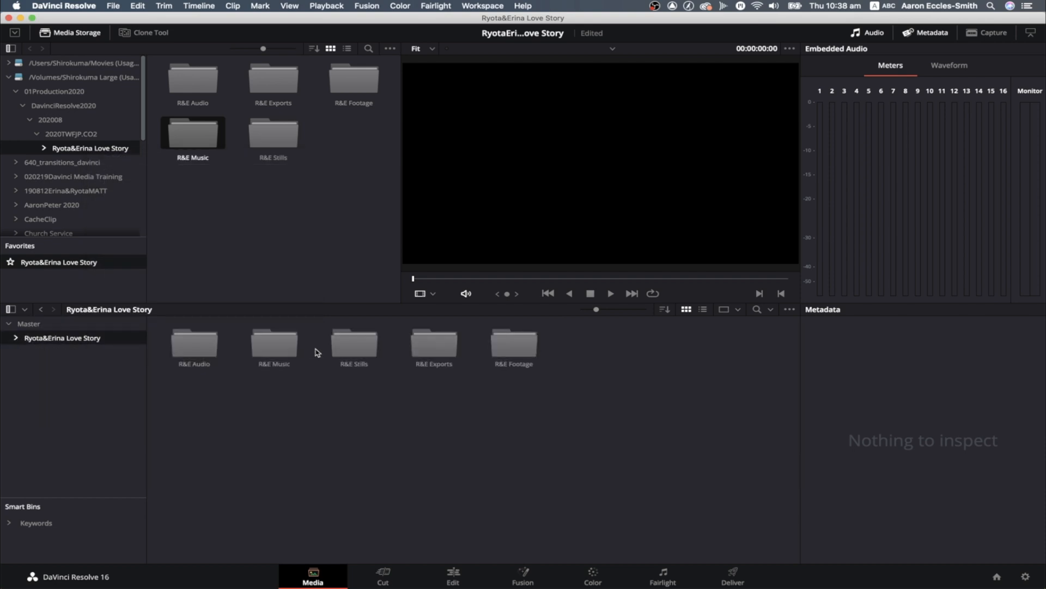